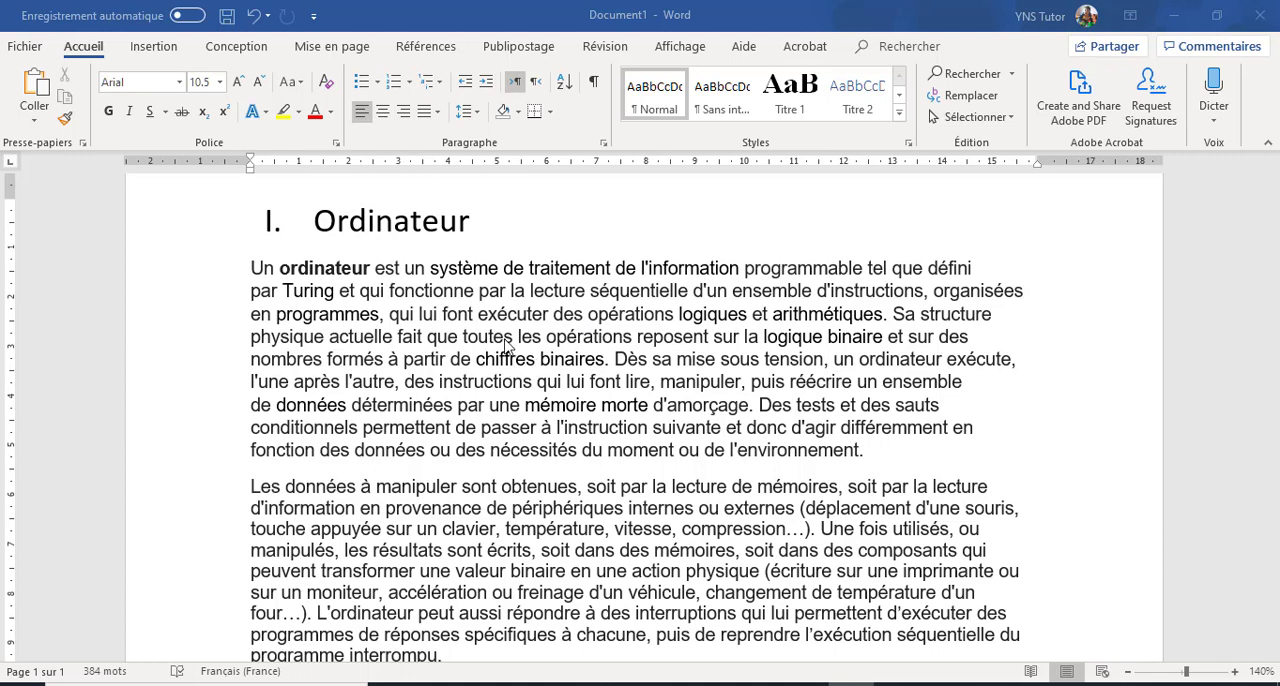
Step: Insert the picture ordinateur.png at the start of the first paragraph under the heading "Ordinateur"
click(252, 271)
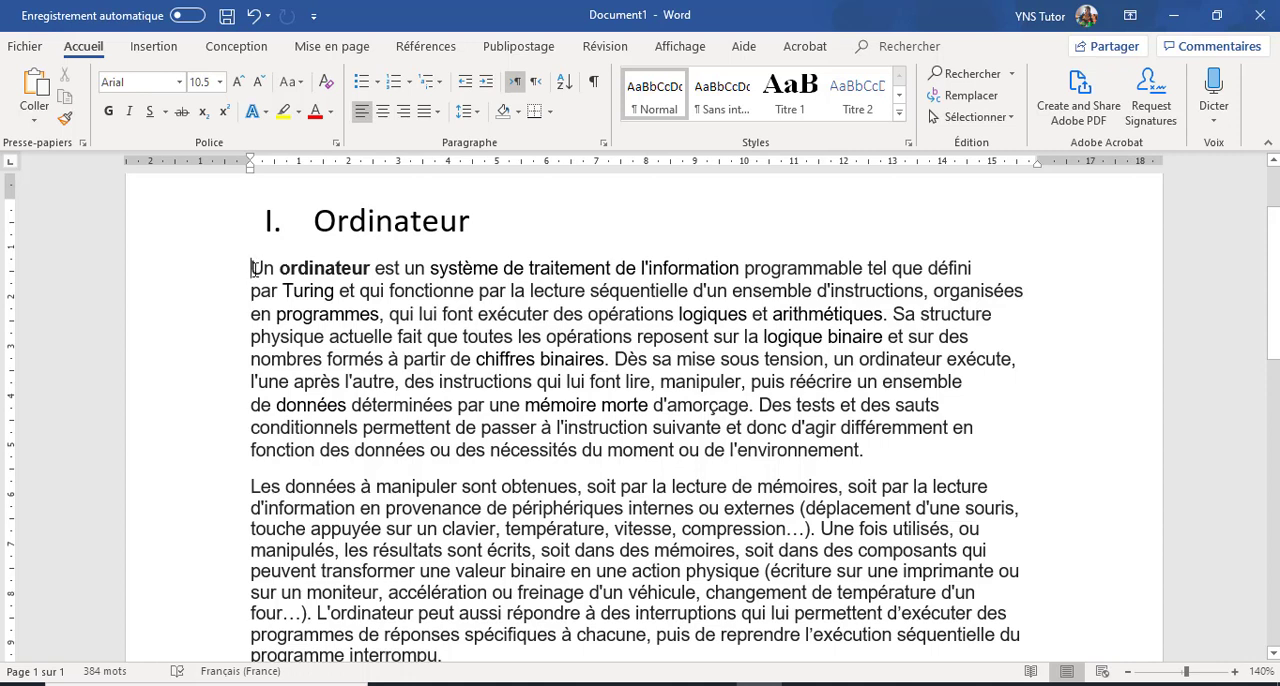
click(155, 47)
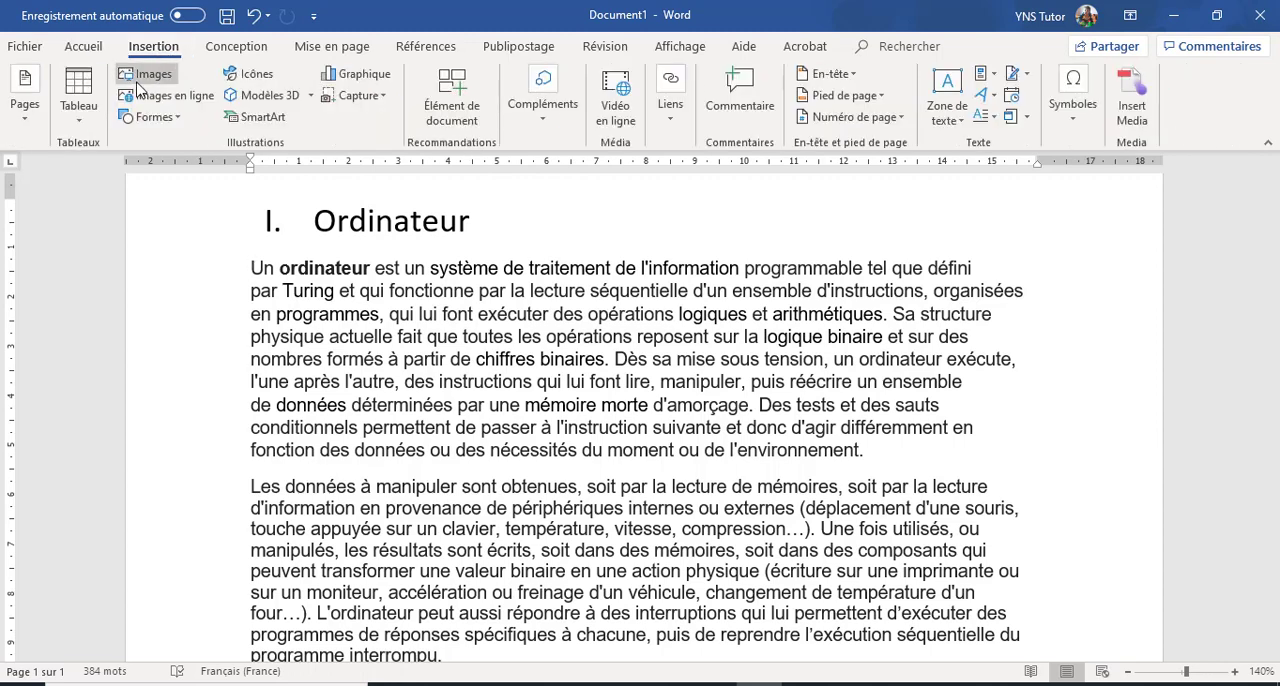
click(150, 80)
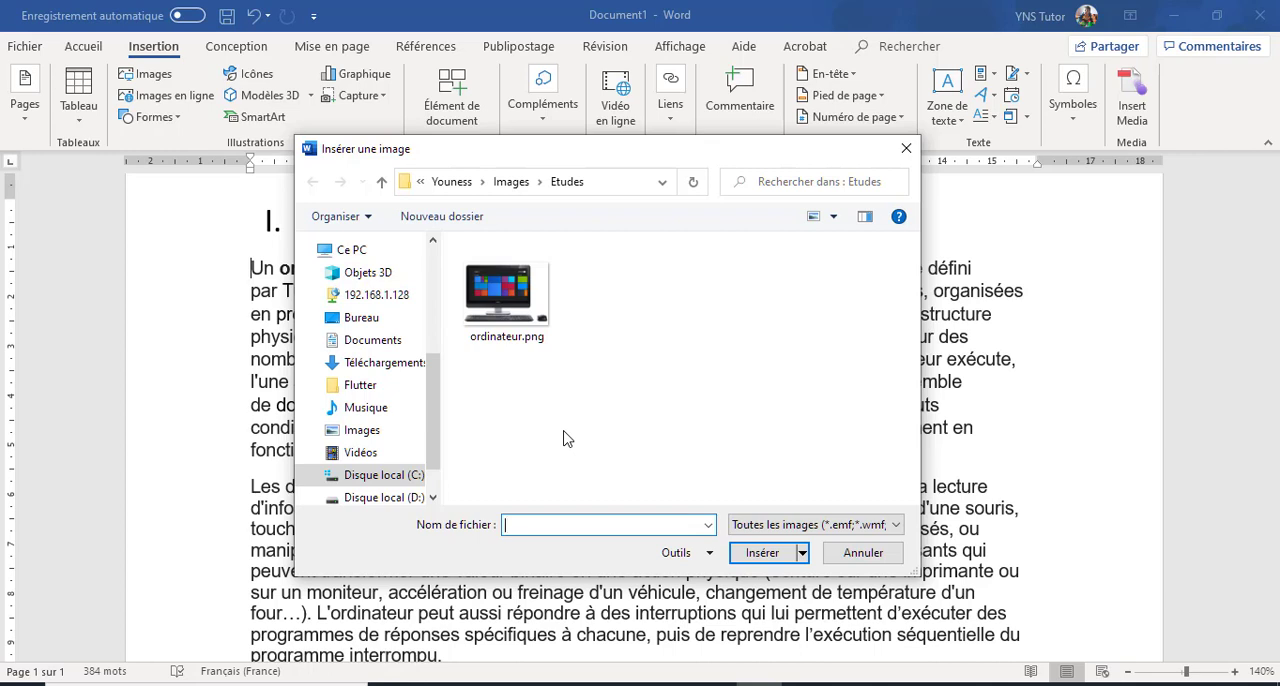
click(533, 288)
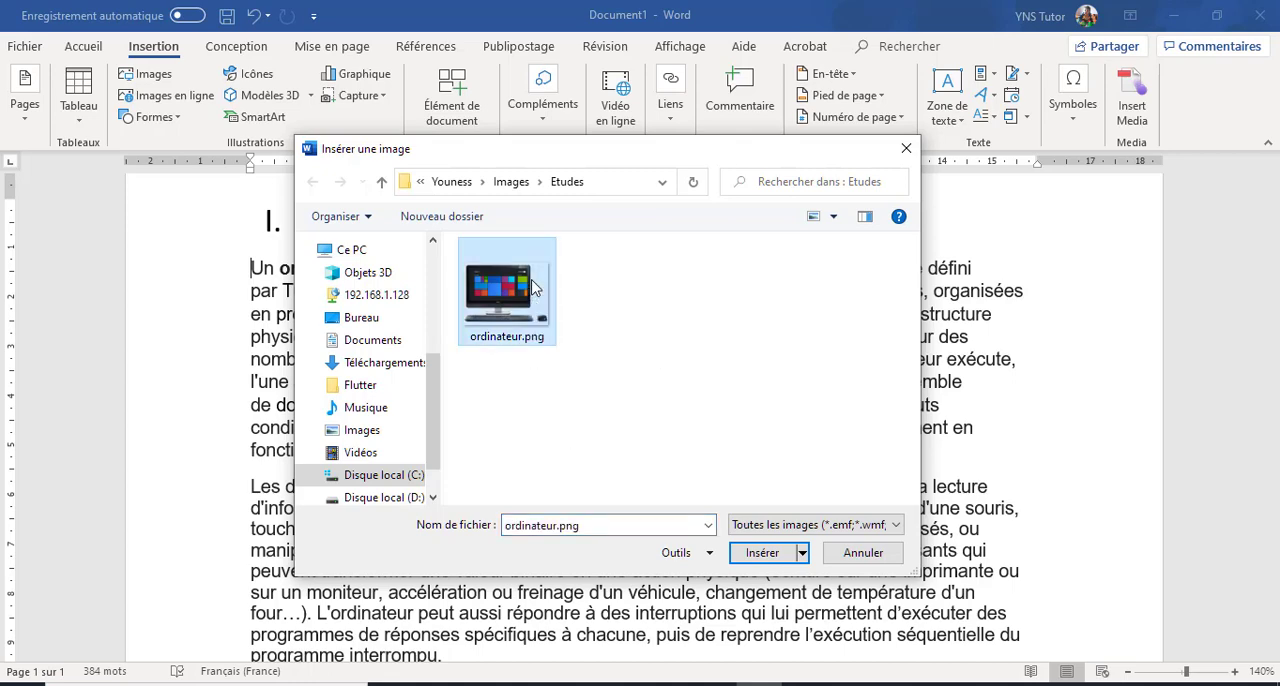
click(757, 553)
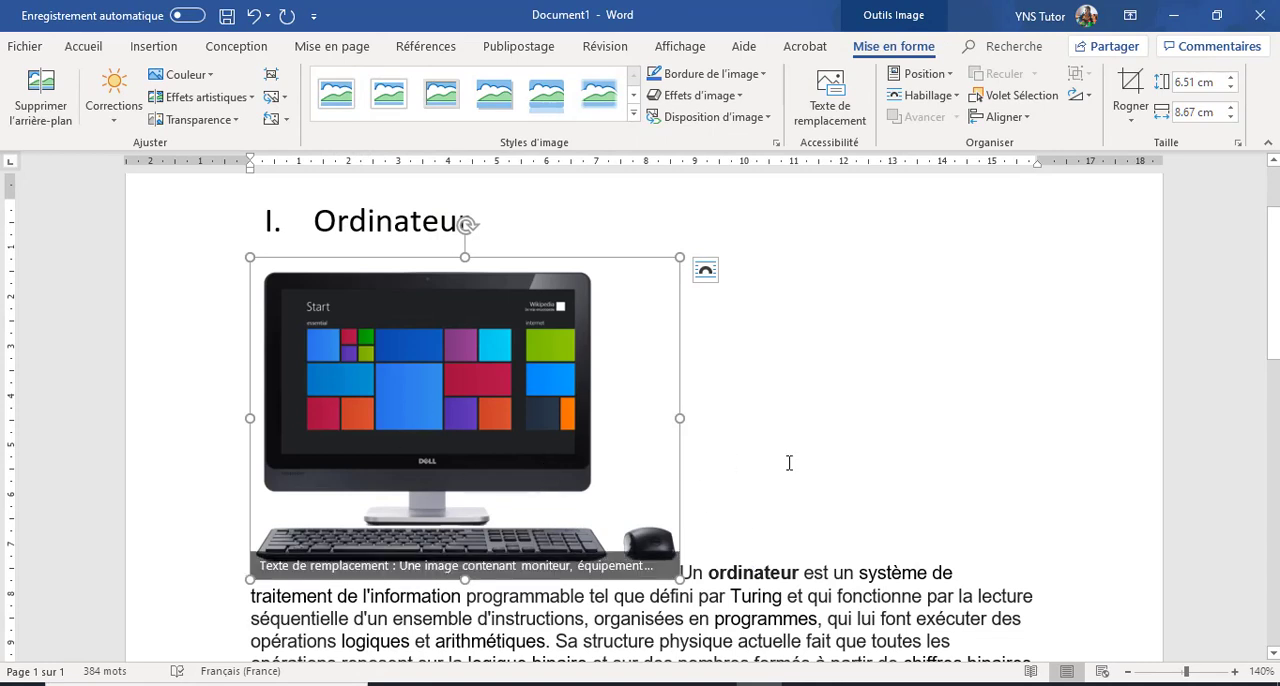
Step: Set the computer picture's text wrapping to Encadré and move it to the right side of the first paragraph
scroll(789, 463, down, 1)
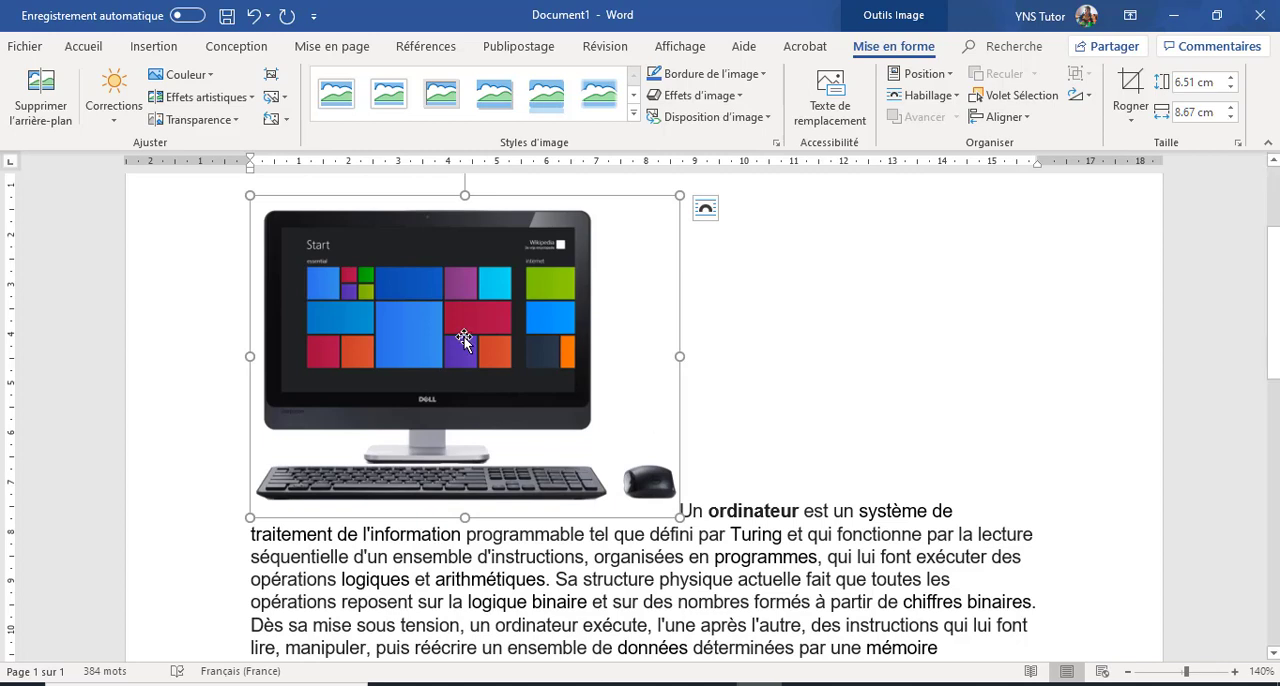
click(957, 97)
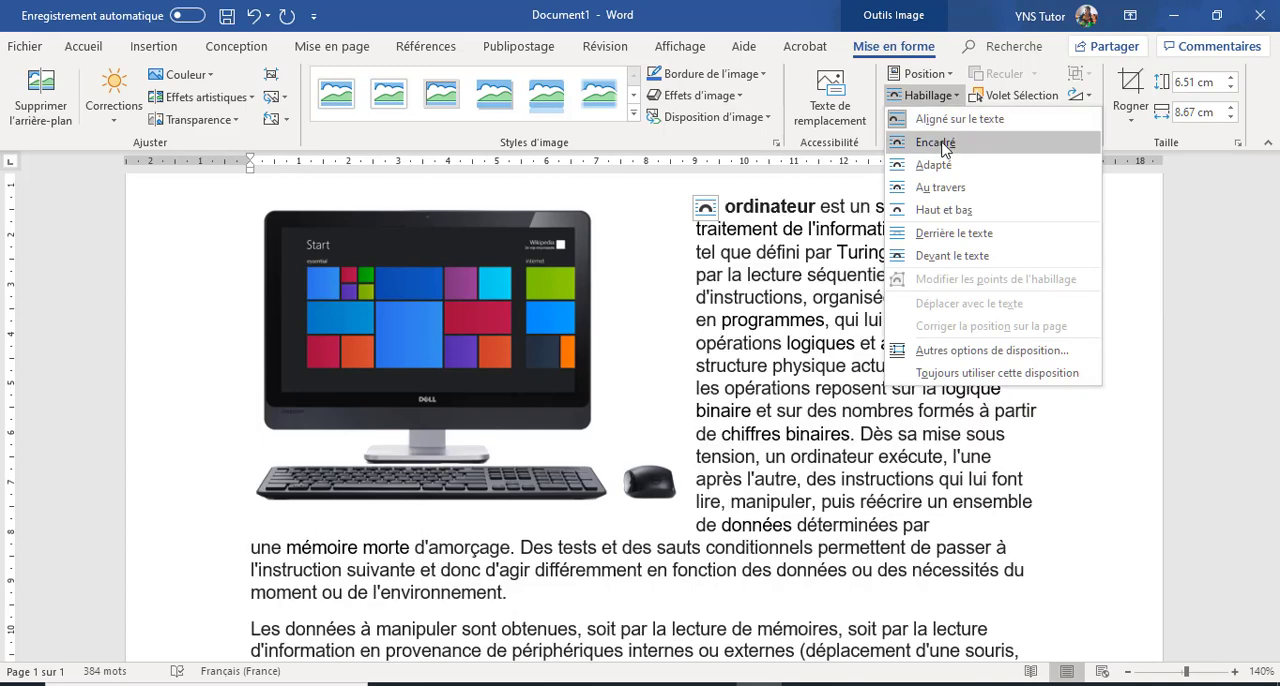
click(940, 142)
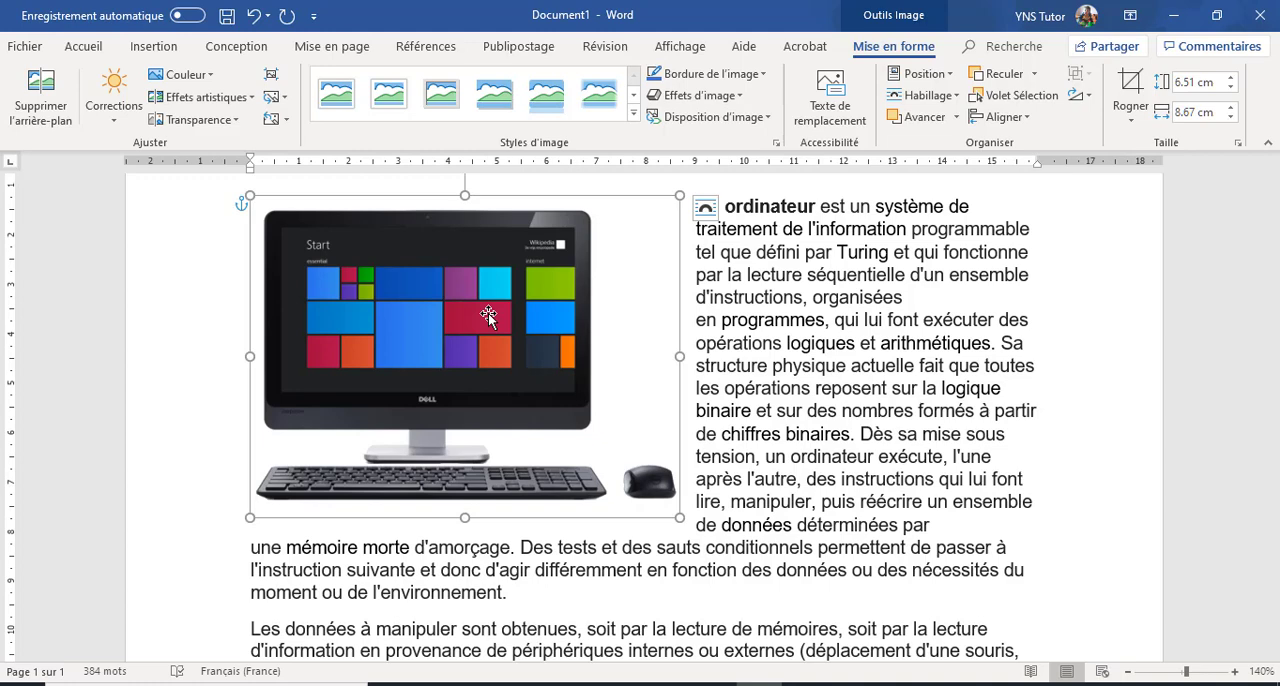
drag(488, 313, 815, 322)
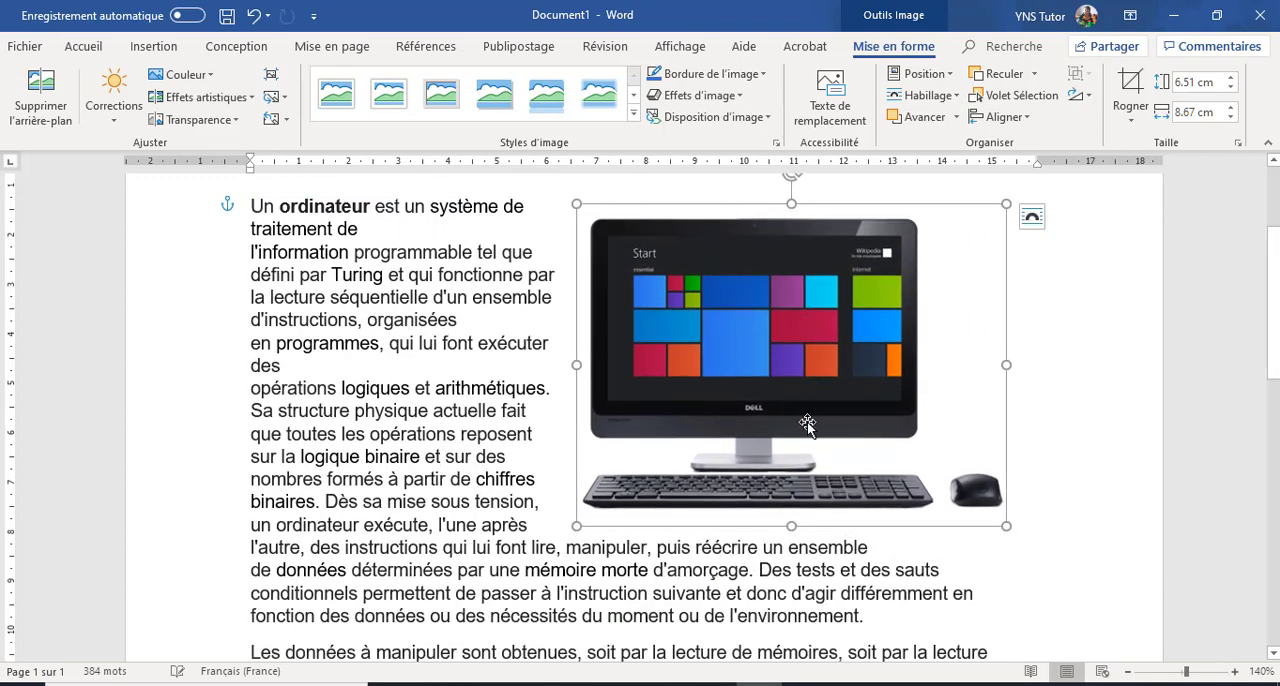
scroll(749, 441, up, 2)
scroll(749, 441, down, 2)
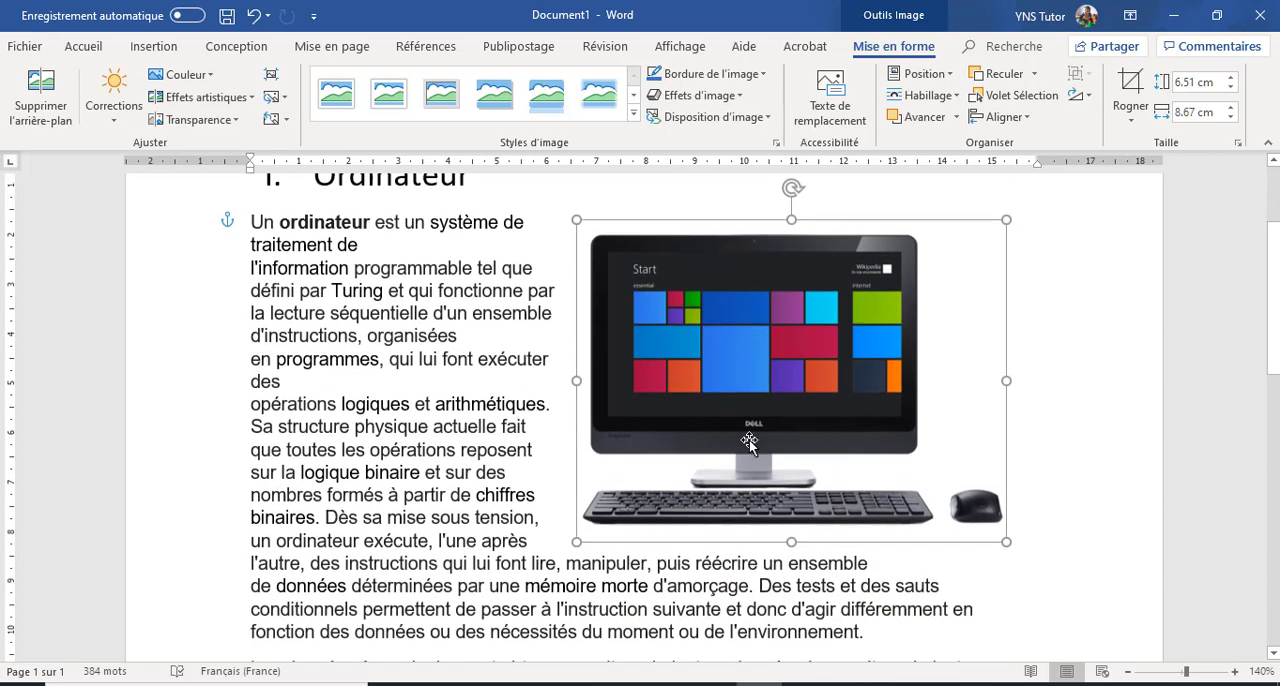
scroll(749, 439, down, 1)
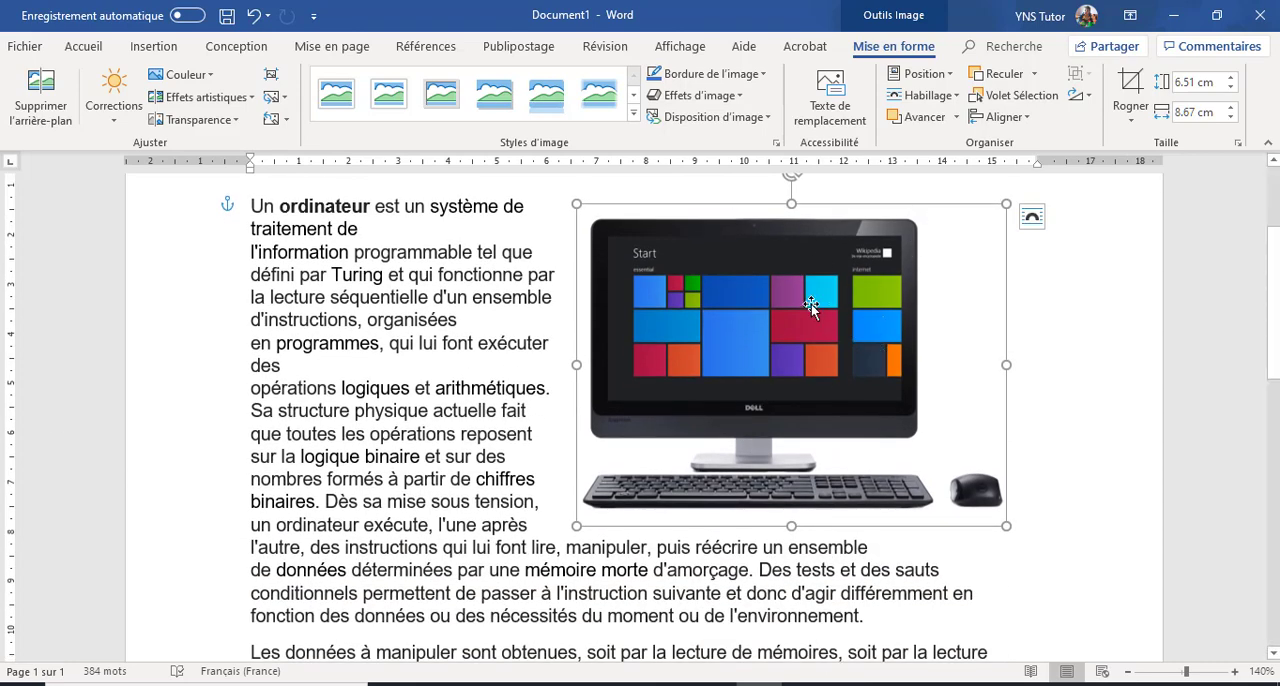
Step: Set the computer picture's text wrapping to Adapté and move it into the middle of the text
click(958, 103)
click(960, 178)
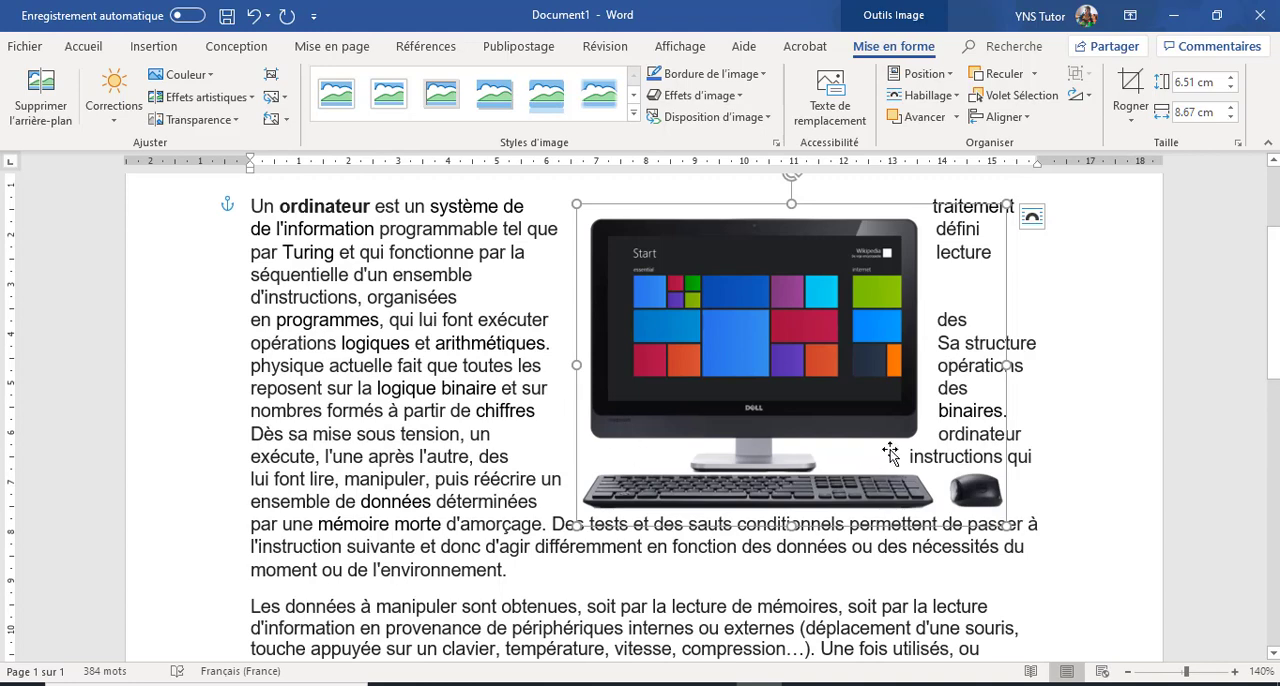
drag(784, 329, 675, 399)
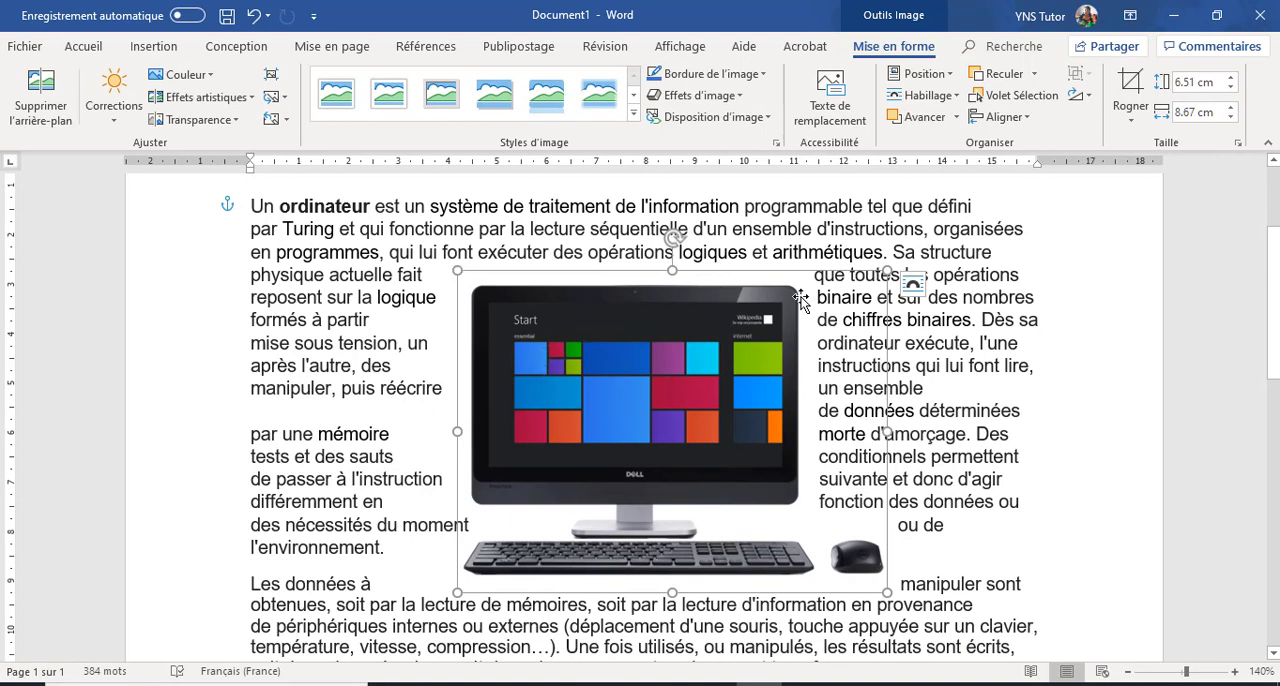
Step: Set the computer picture's text wrapping to Au travers and move it to the left side of the first paragraph
click(957, 97)
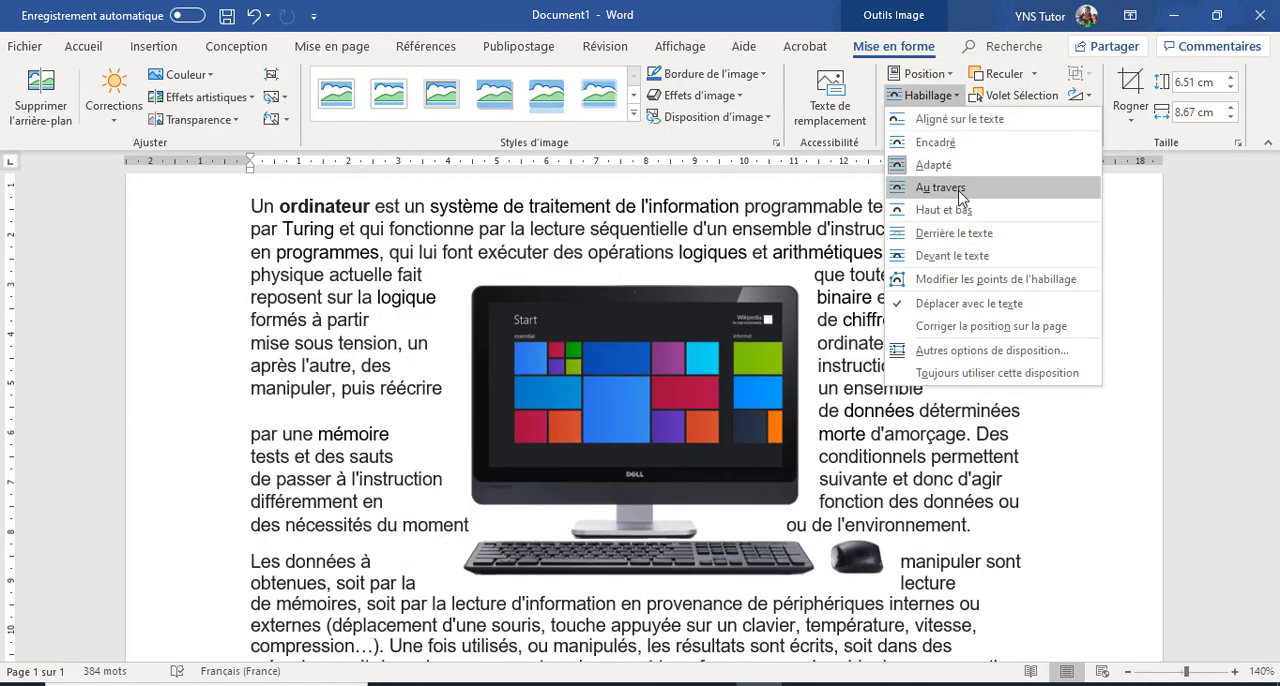
click(940, 188)
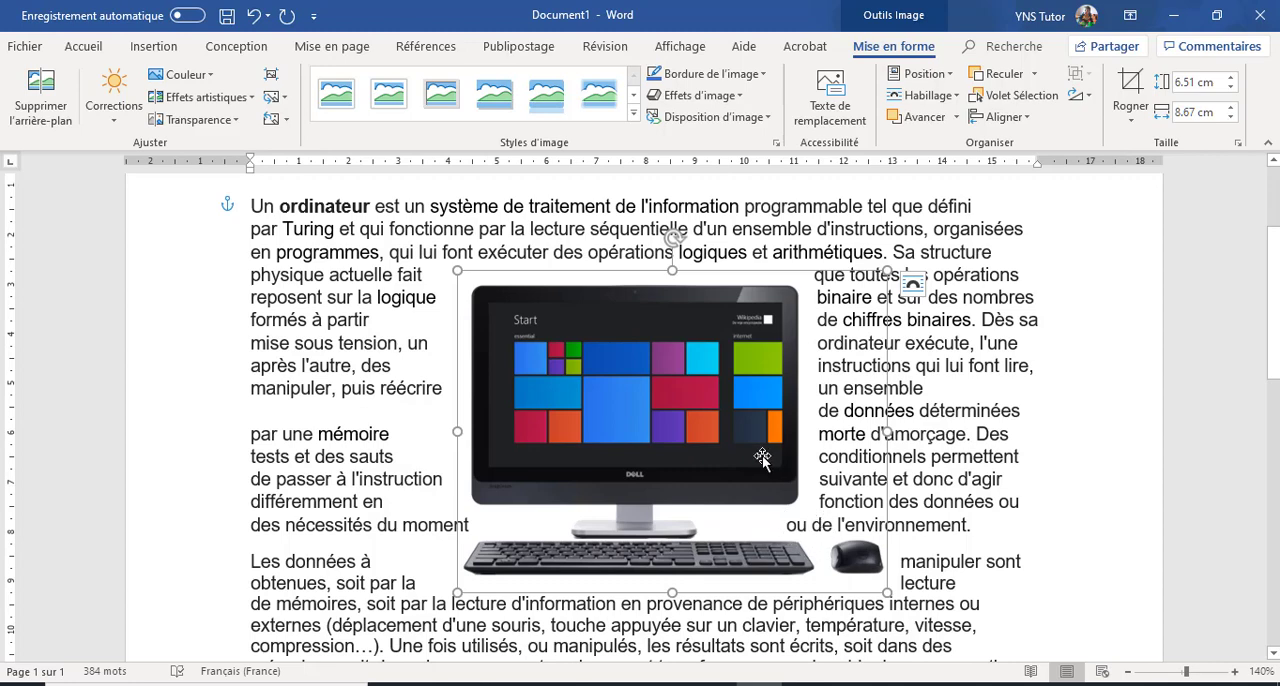
mouse_move(759, 457)
mouse_down()
mouse_move(745, 450)
mouse_move(760, 457)
mouse_move(760, 415)
mouse_move(756, 475)
mouse_move(751, 460)
mouse_up()
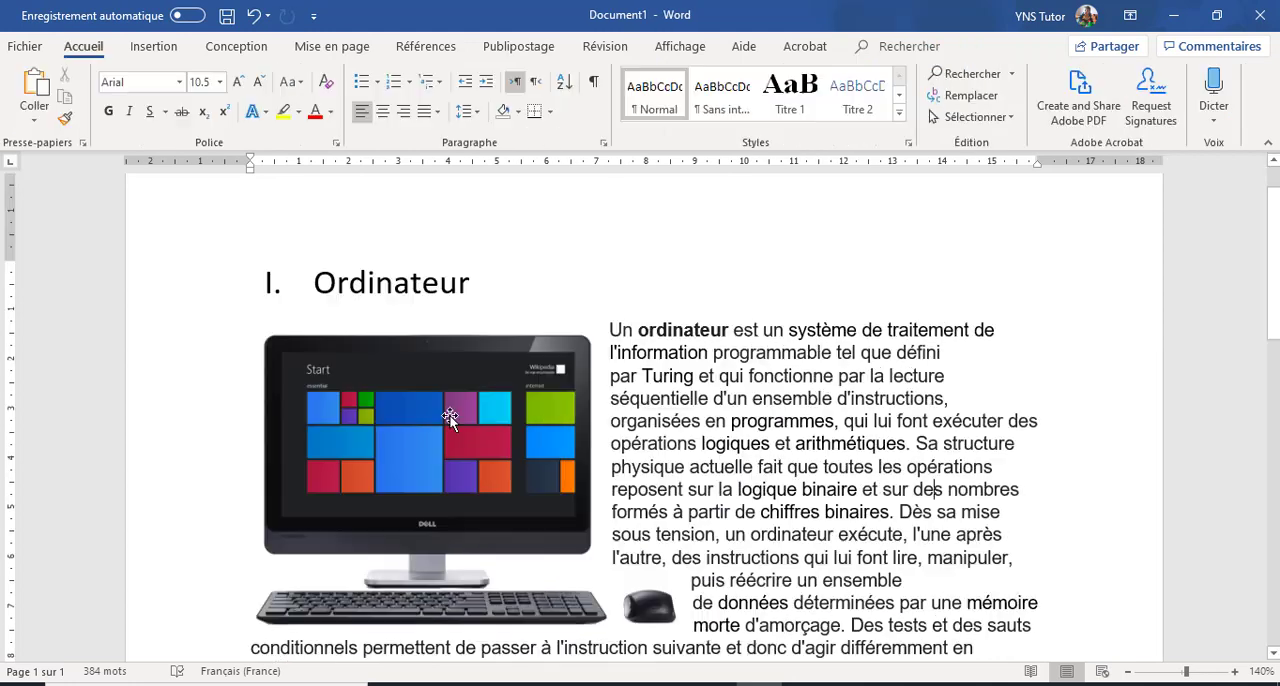
Step: Set the computer picture's text wrapping to Haut et bas and move it down between the lines of the first paragraph
click(449, 415)
click(893, 46)
click(955, 97)
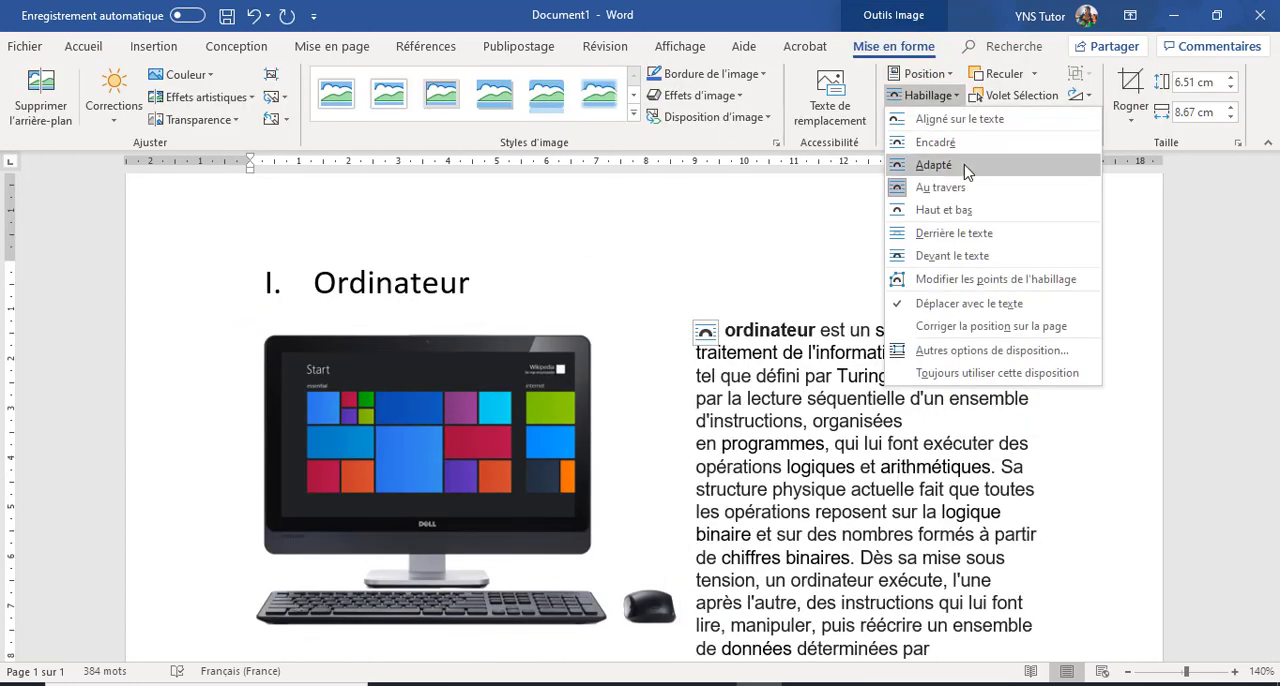
click(940, 208)
scroll(736, 337, down, 3)
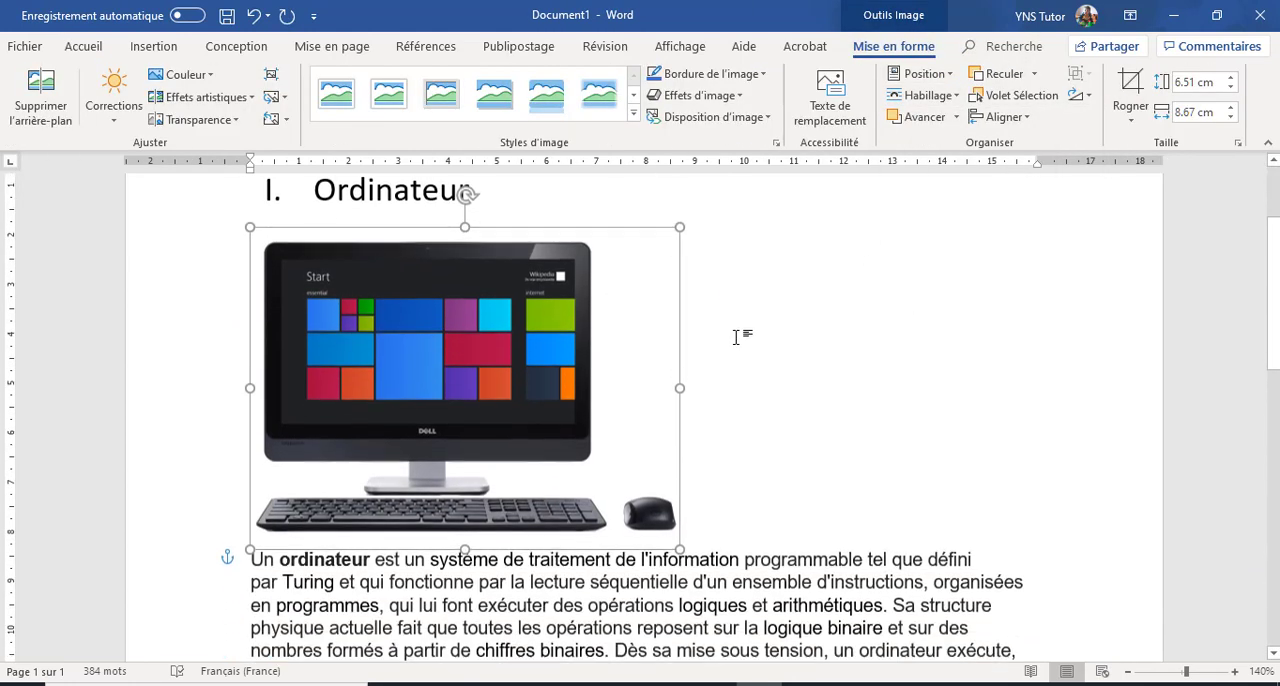
drag(494, 320, 612, 446)
scroll(751, 420, down, 3)
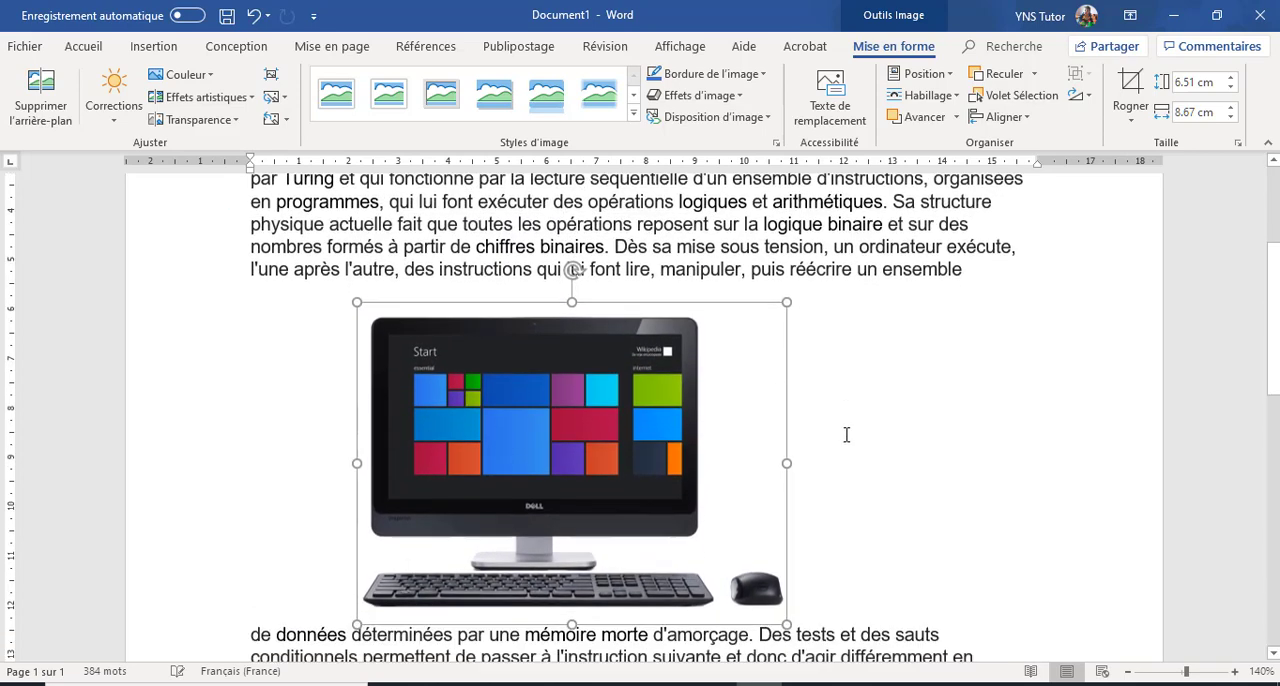
scroll(828, 384, up, 3)
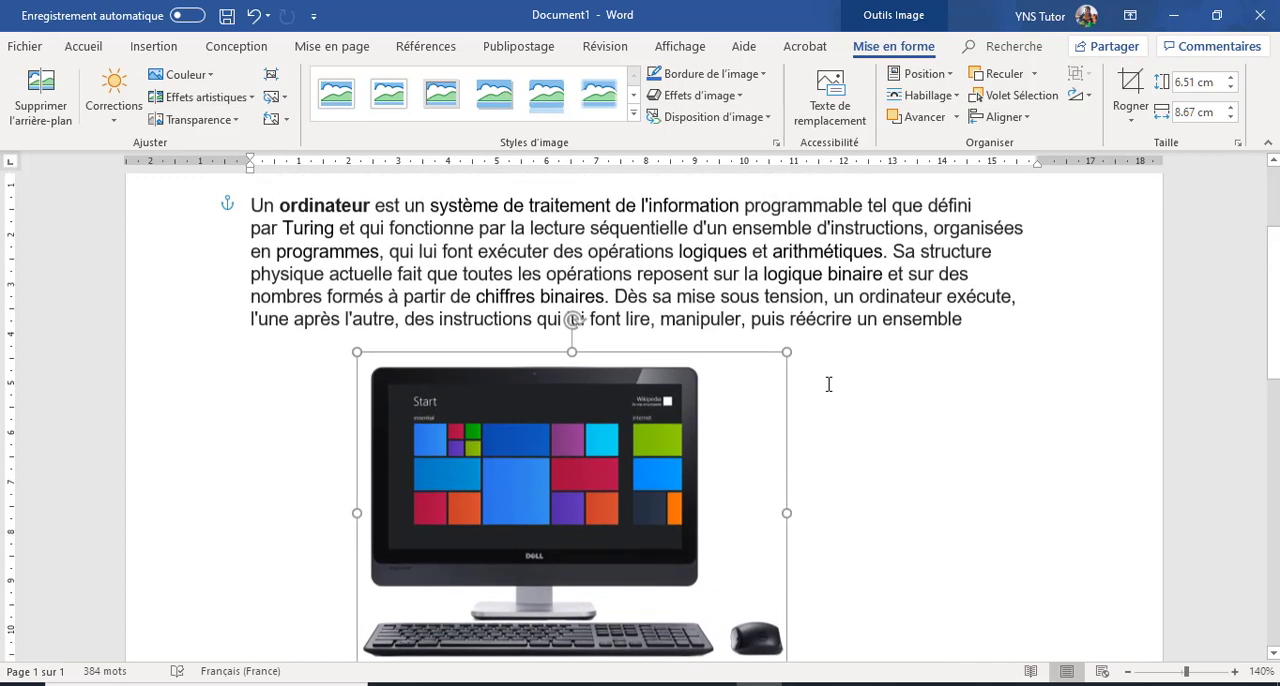
Step: Set the computer picture's text wrapping to Derrière le texte and move it up behind the first paragraph
click(958, 96)
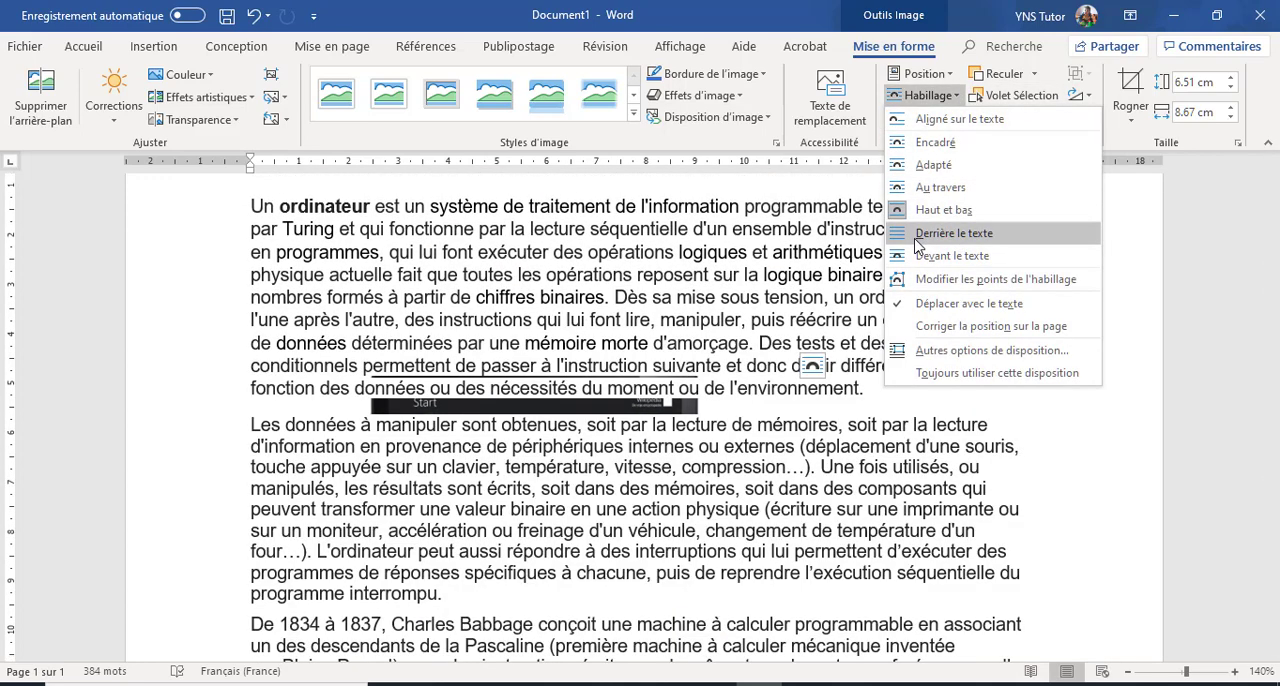
click(918, 244)
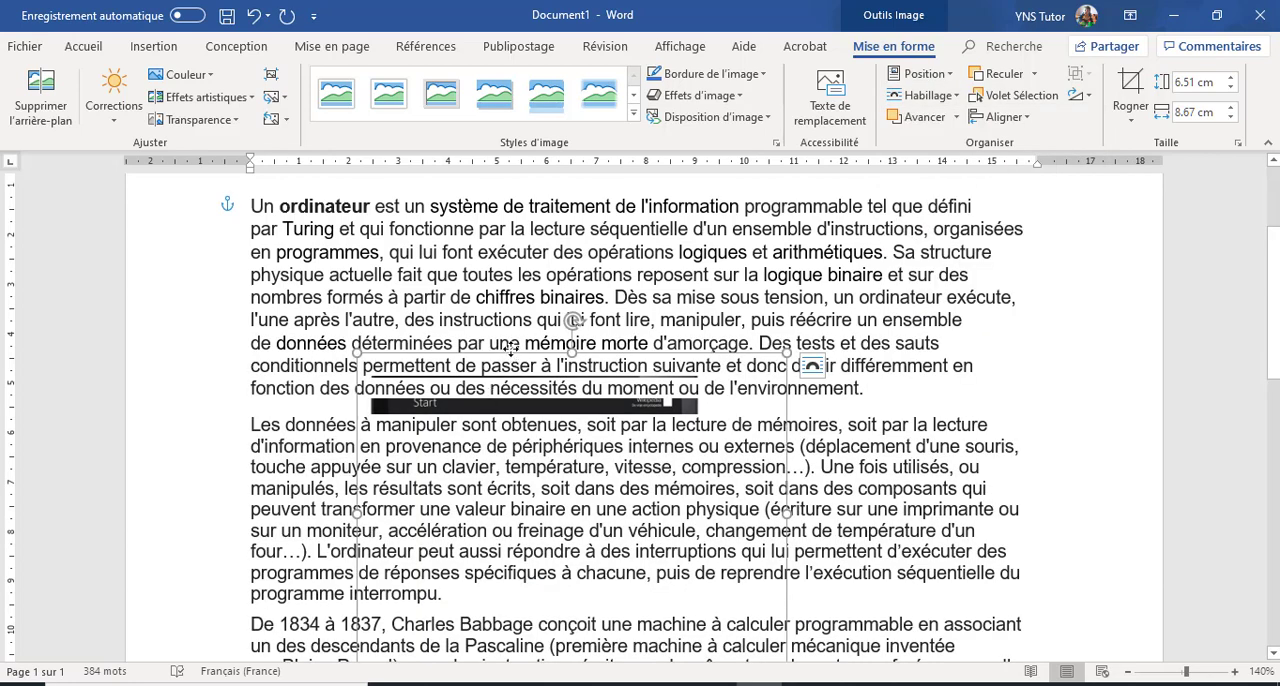
drag(511, 347, 503, 222)
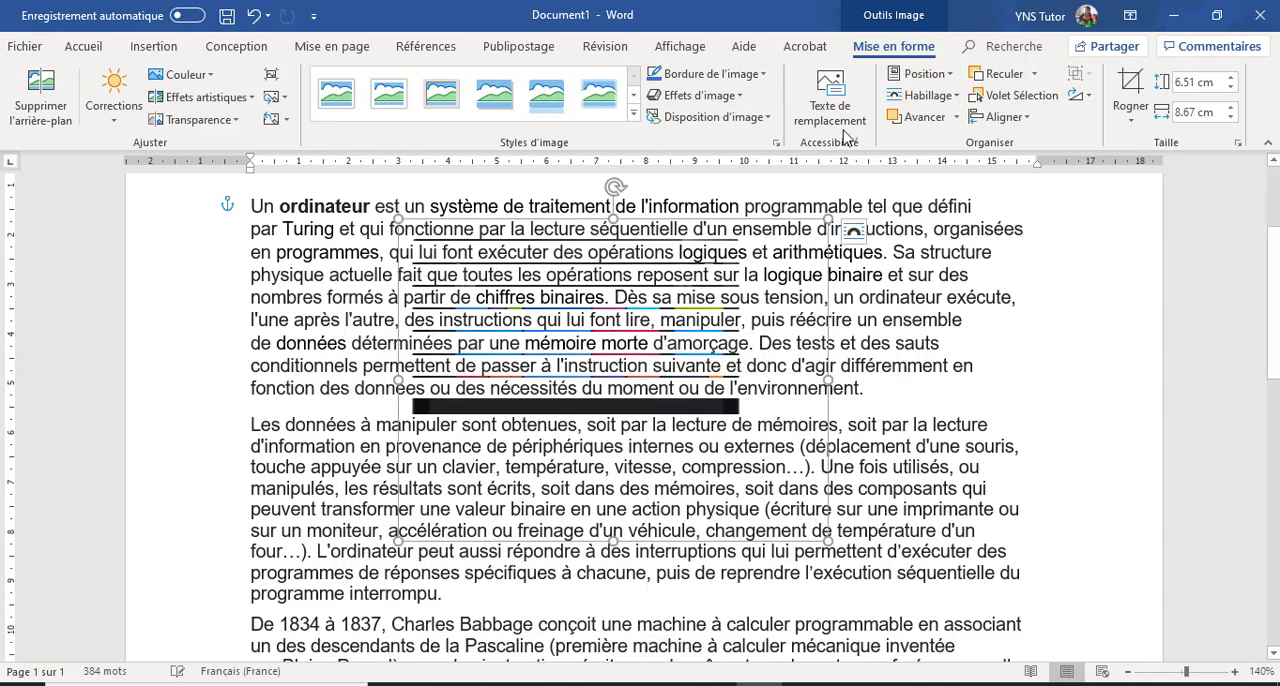
Step: Set the computer picture's text wrapping to Devant le texte and move it slightly down over the paragraphs
click(926, 95)
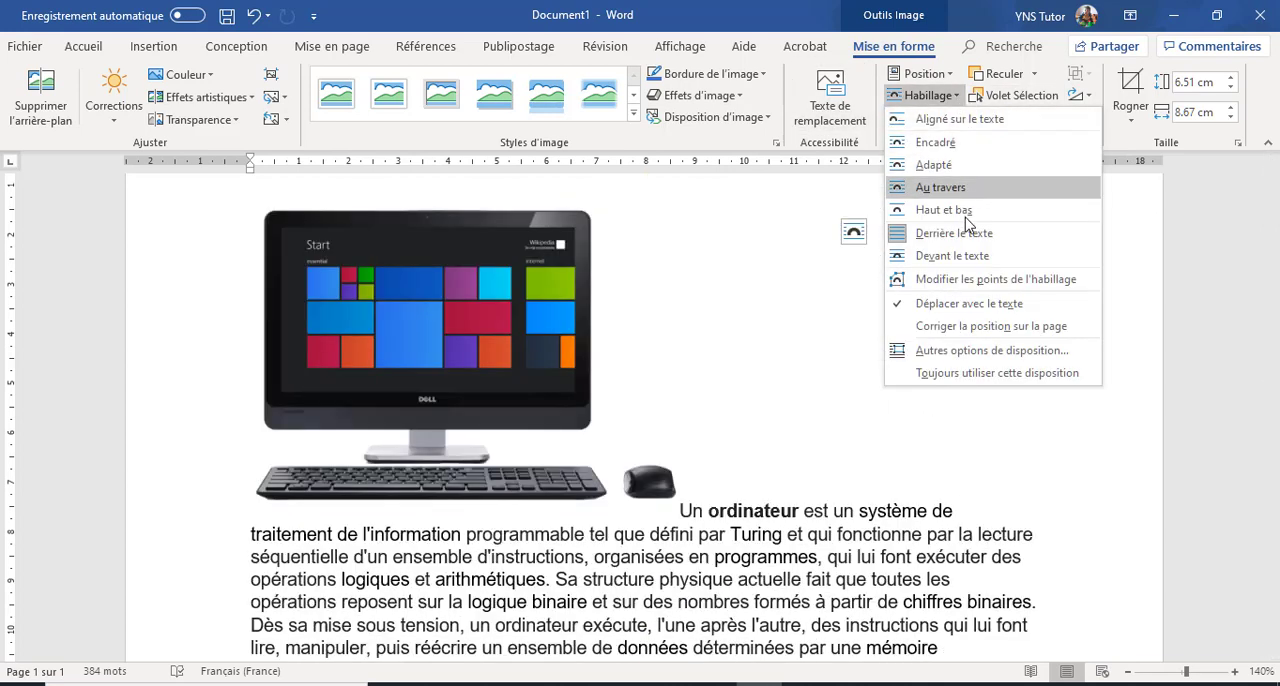
click(968, 256)
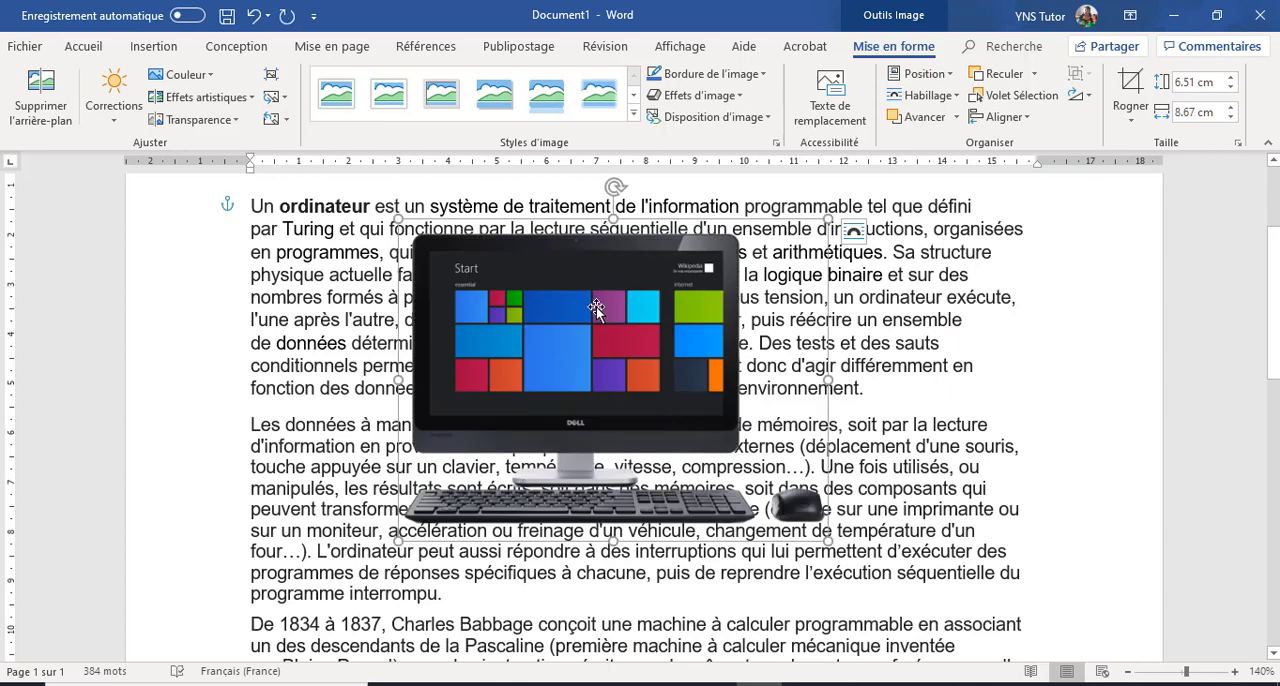
drag(616, 307, 628, 370)
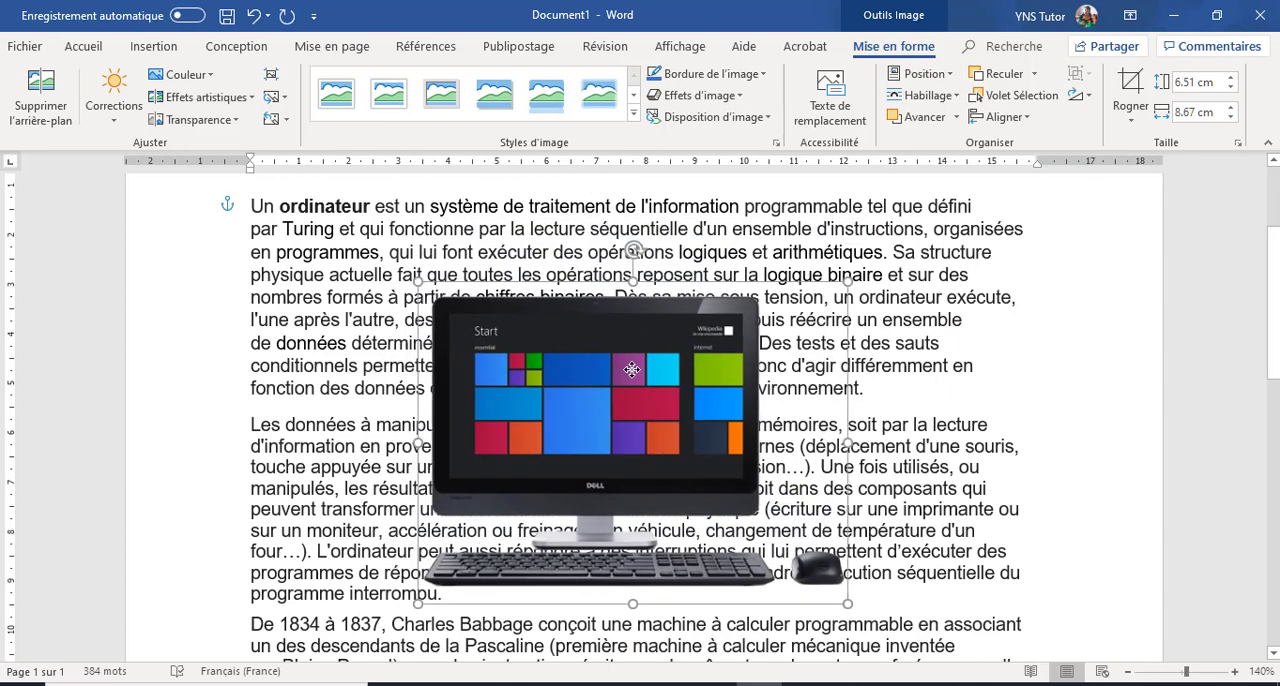
Step: Set the computer picture's wrapping back to Adapté, place it at the left of the first paragraph below the heading, and deselect it
click(930, 95)
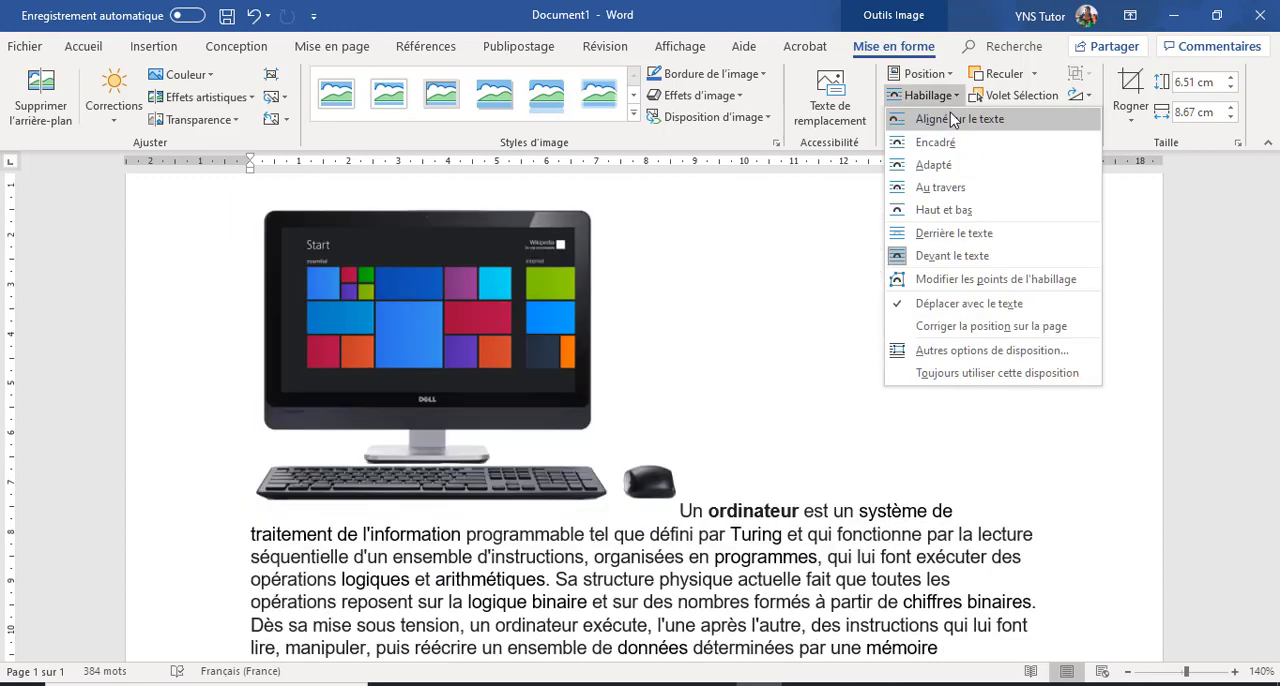
click(933, 165)
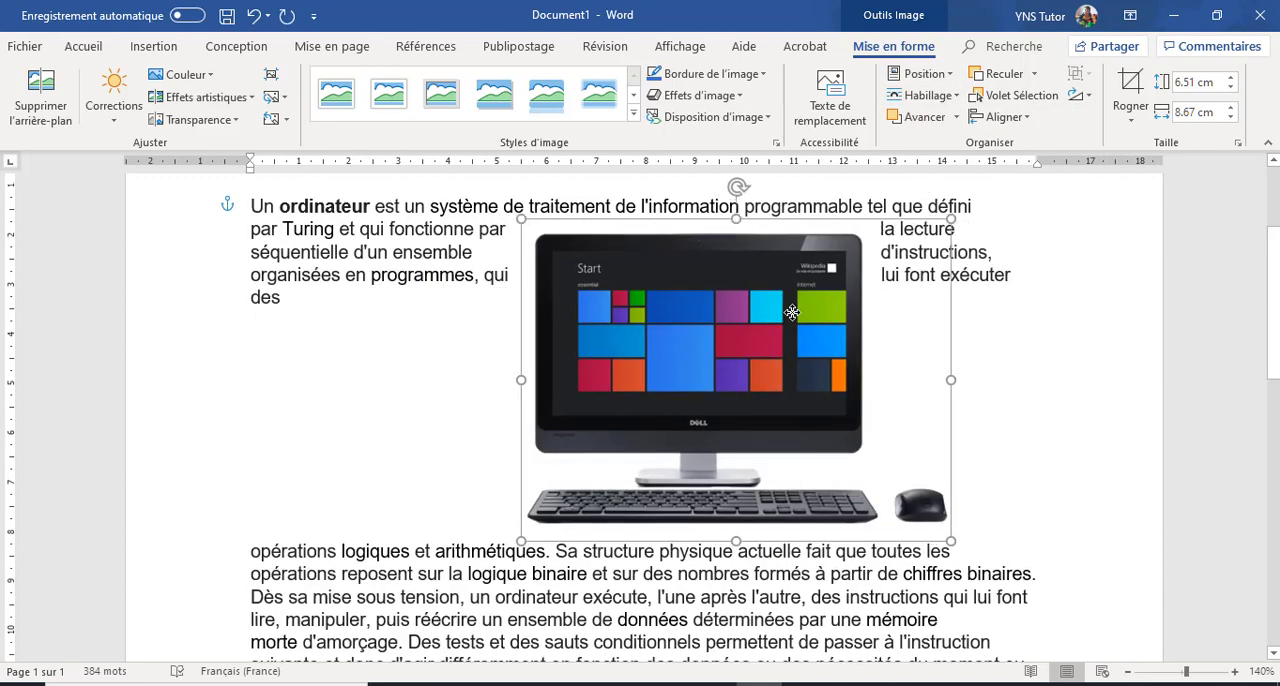
drag(792, 312, 468, 273)
scroll(890, 341, down, 1)
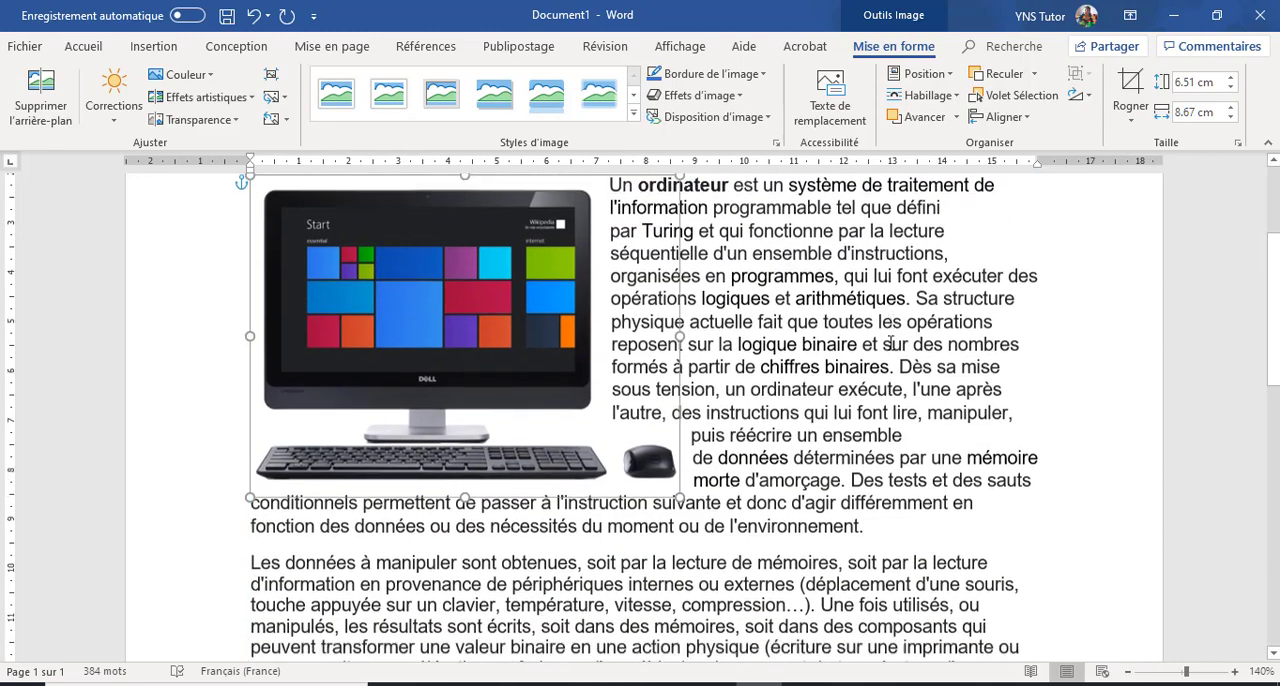
scroll(890, 341, up, 2)
scroll(890, 341, up, 1)
click(874, 404)
scroll(870, 420, down, 2)
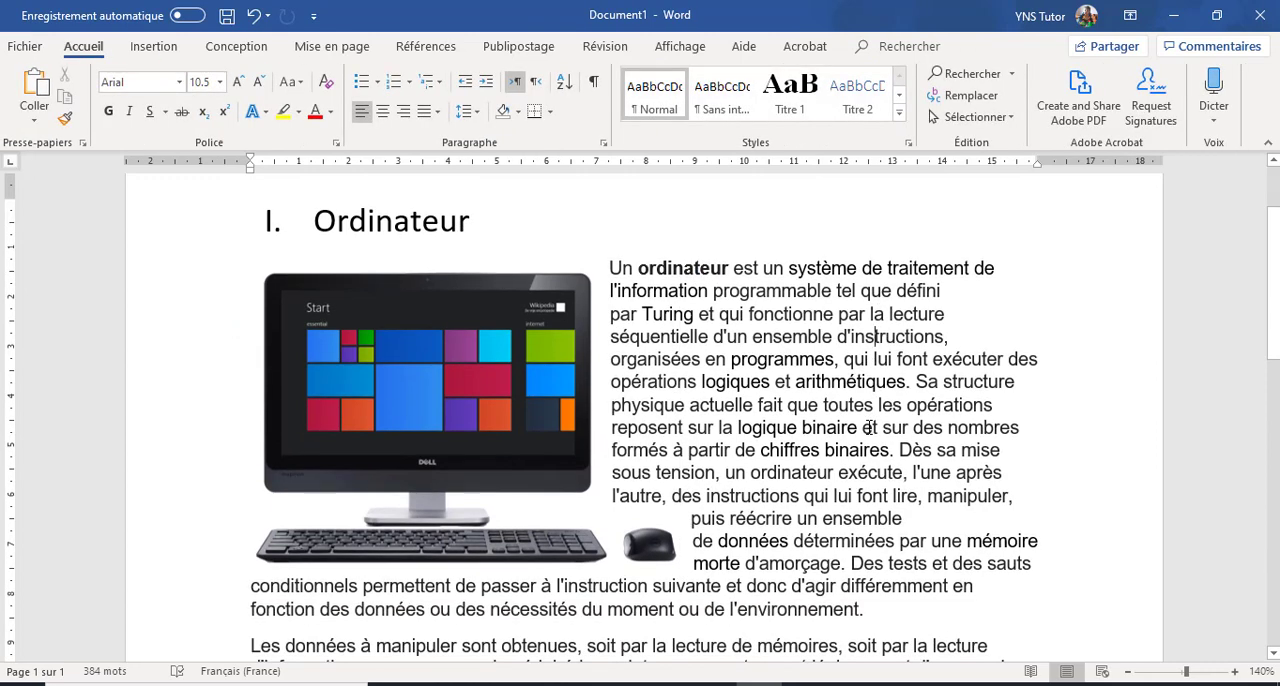
Step: Preview the available picture styles on the computer picture without applying any of them
click(500, 335)
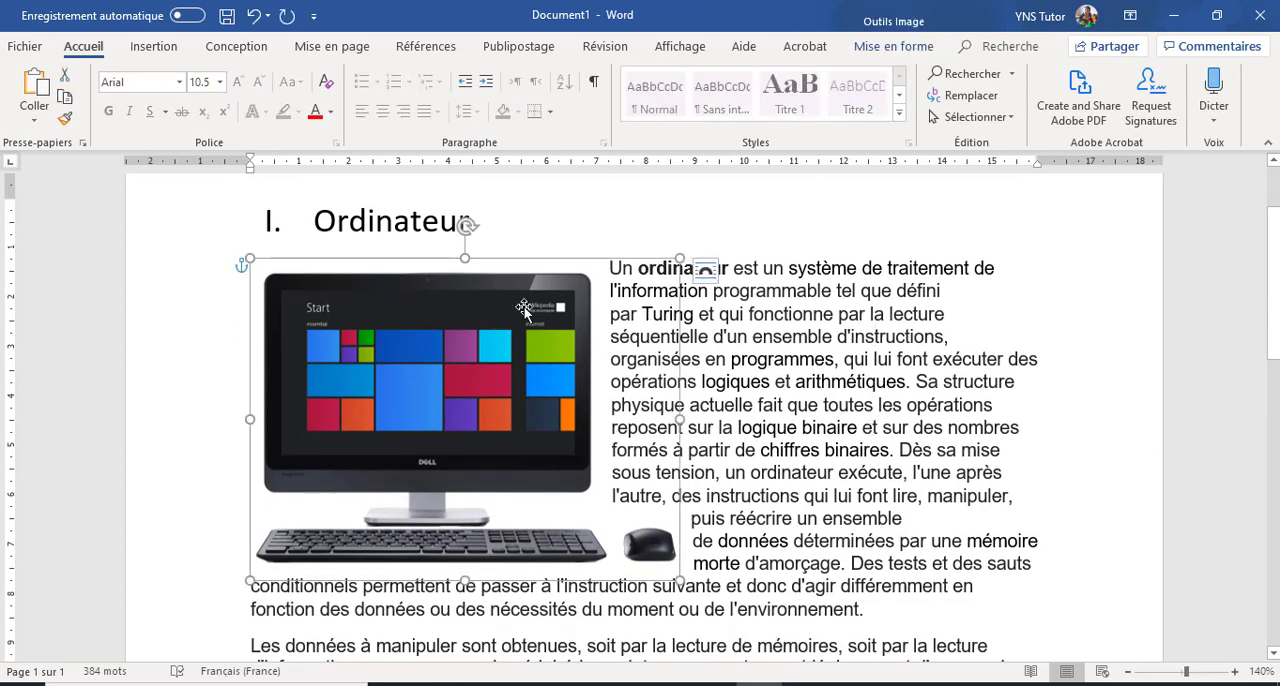
click(894, 49)
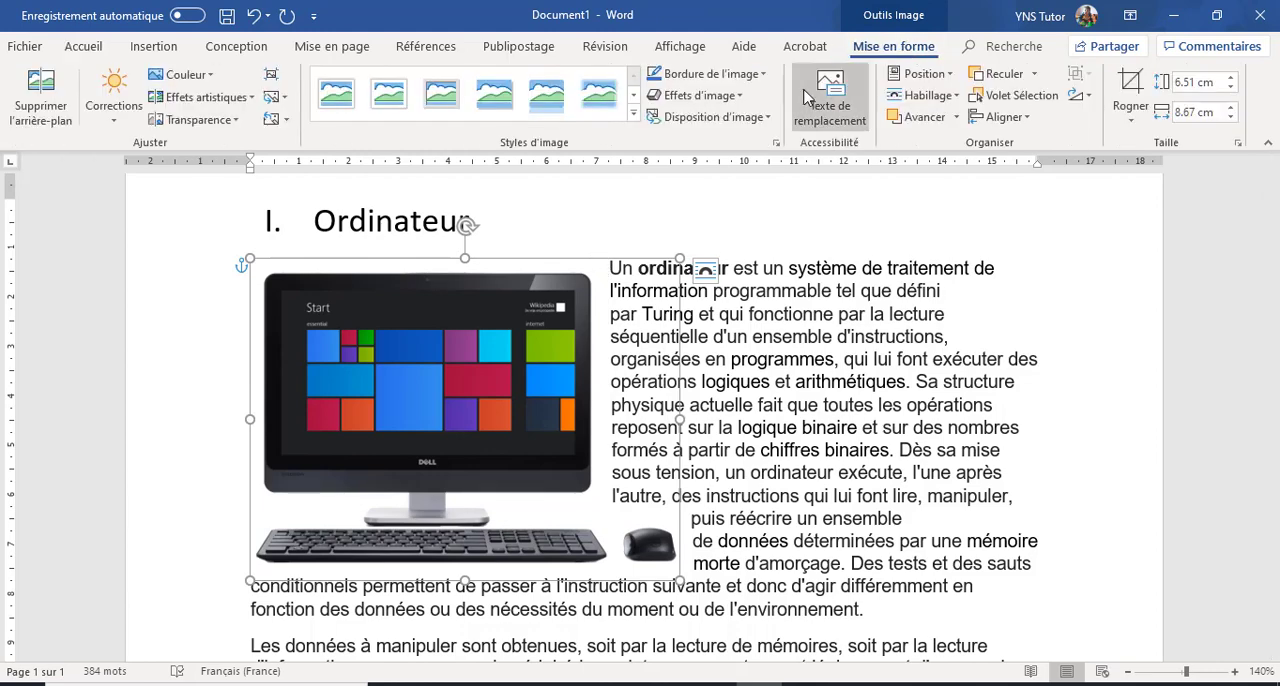
click(634, 117)
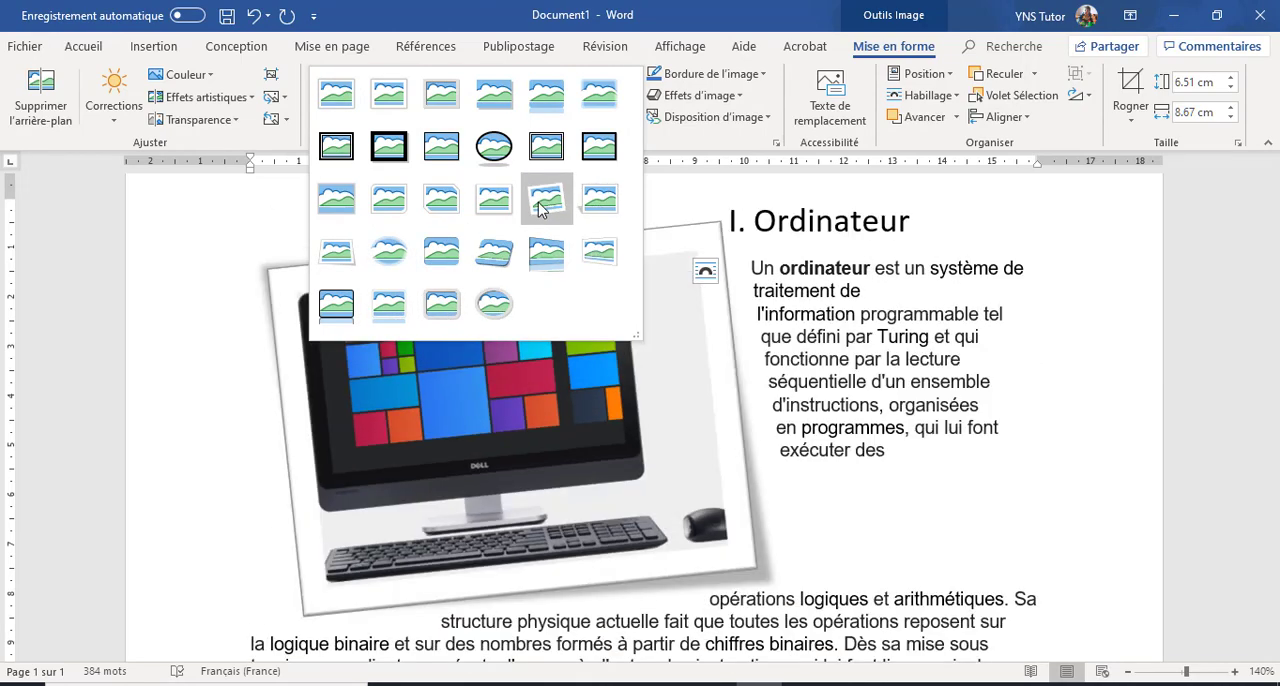
click(738, 241)
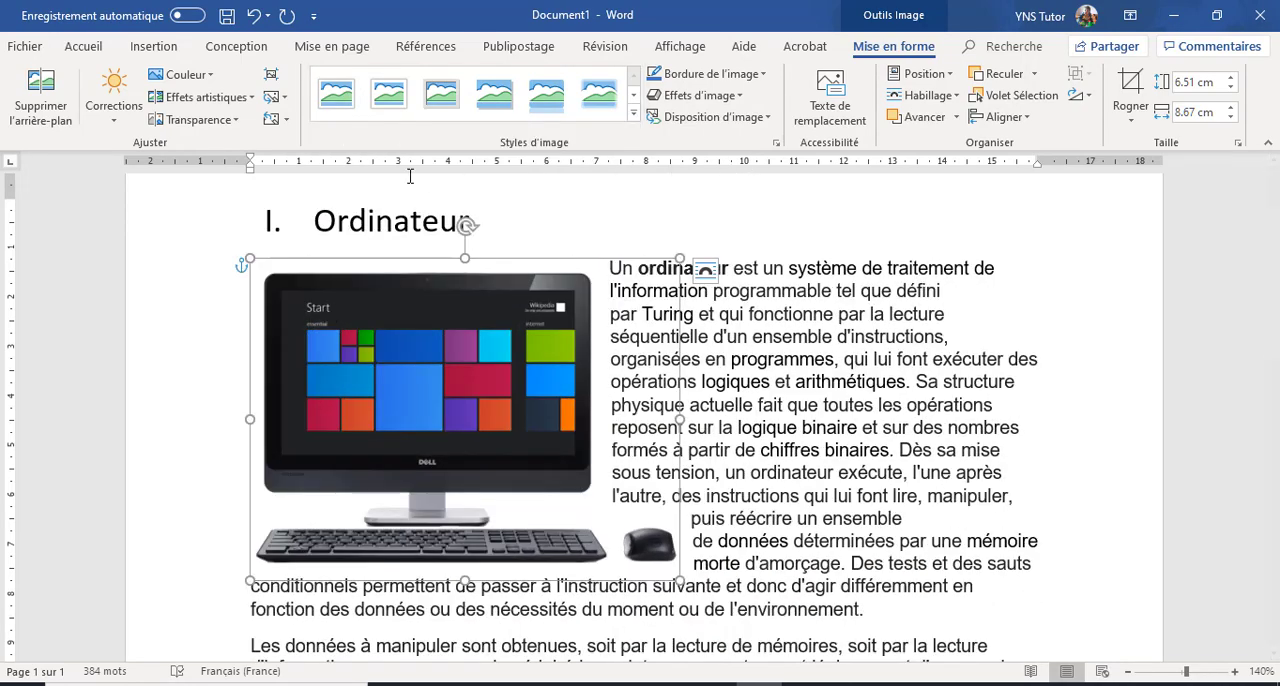
Step: Give the computer picture a dark red border with a thickness of 2¼ pt
click(764, 75)
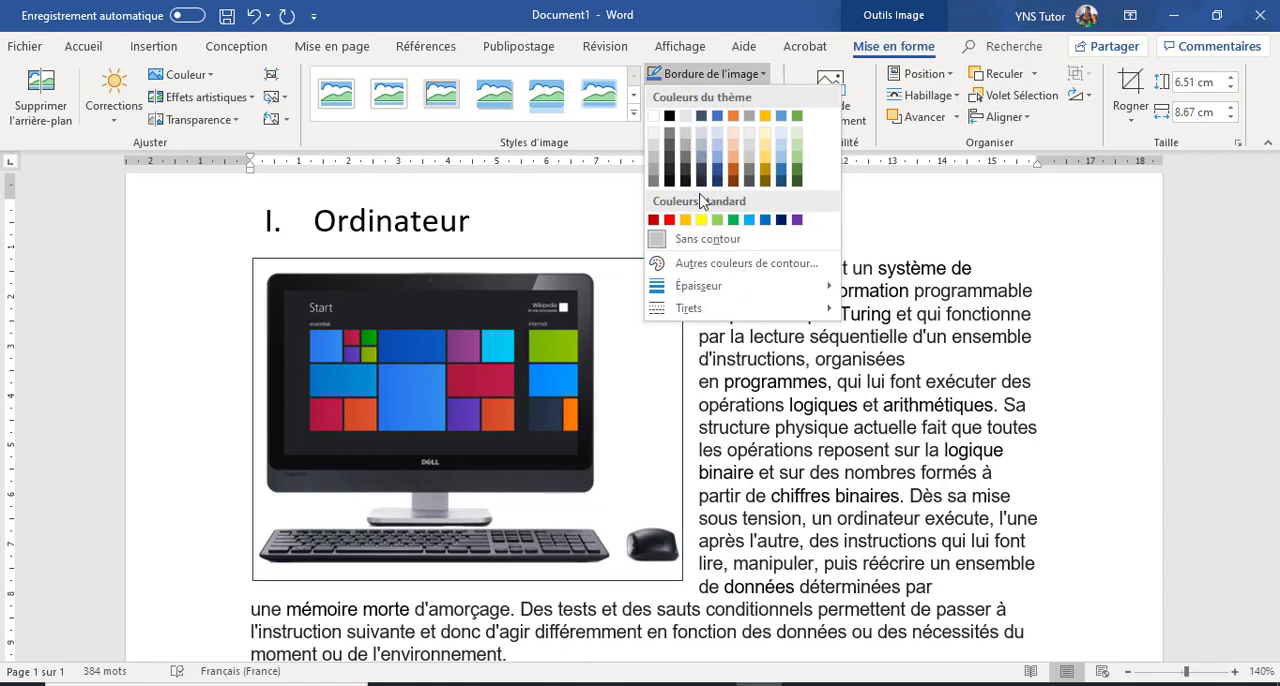
click(655, 221)
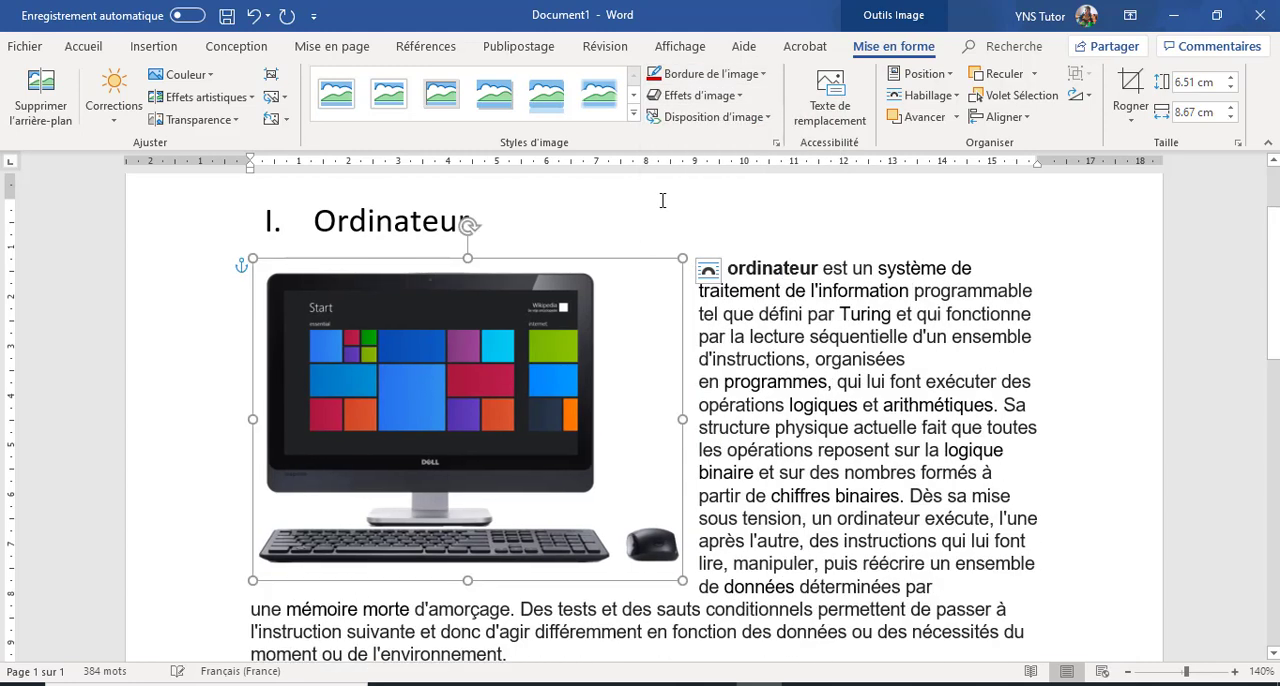
click(710, 76)
mouse_move(712, 288)
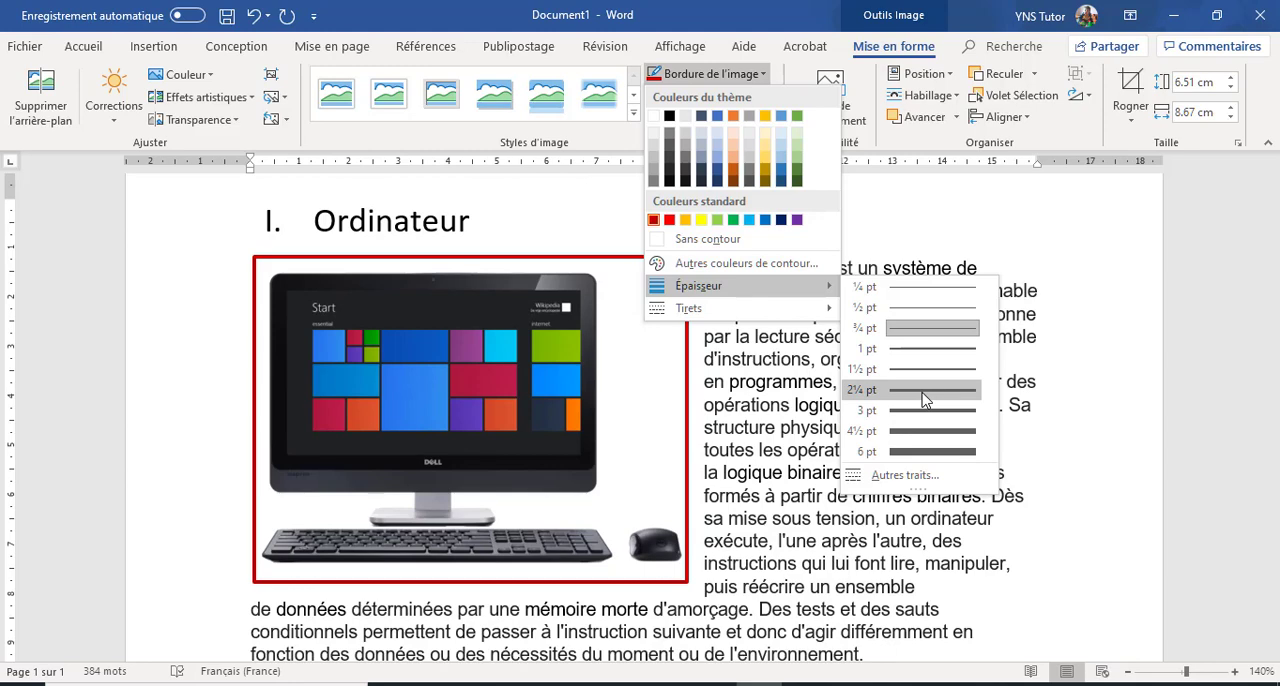
click(921, 390)
Step: Set the dash style of the computer picture's border to Tiret cadratin-point
click(764, 74)
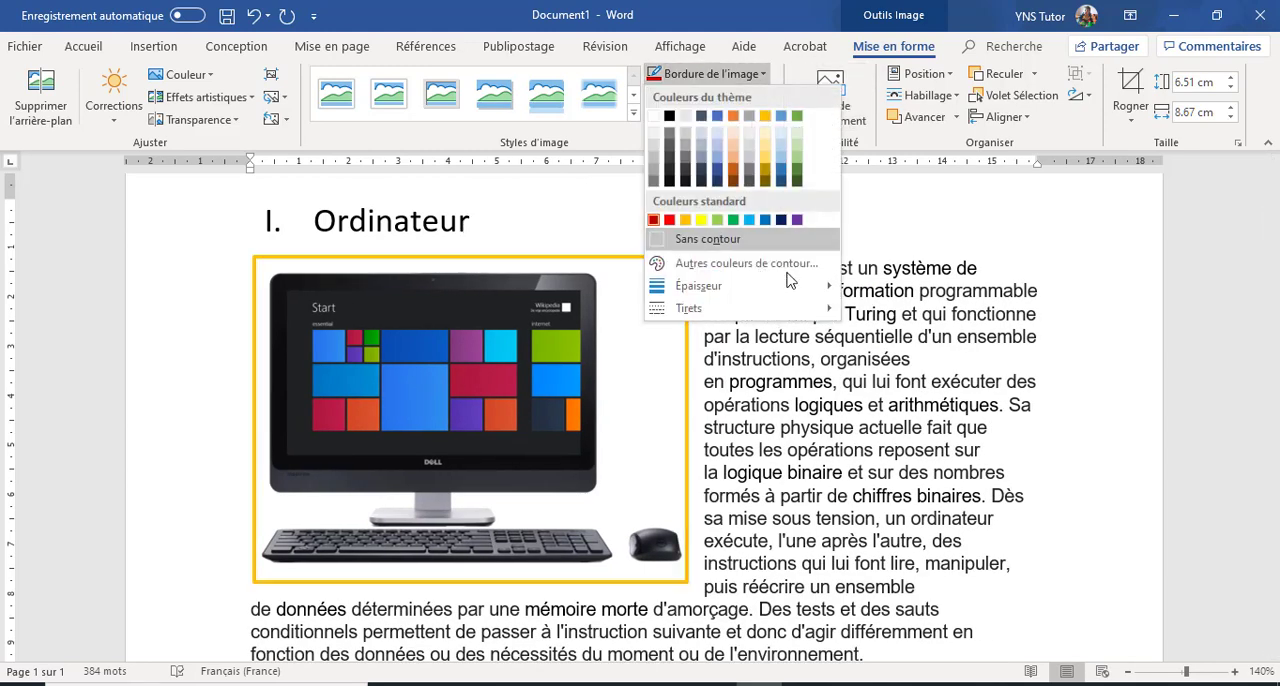
mouse_move(845, 308)
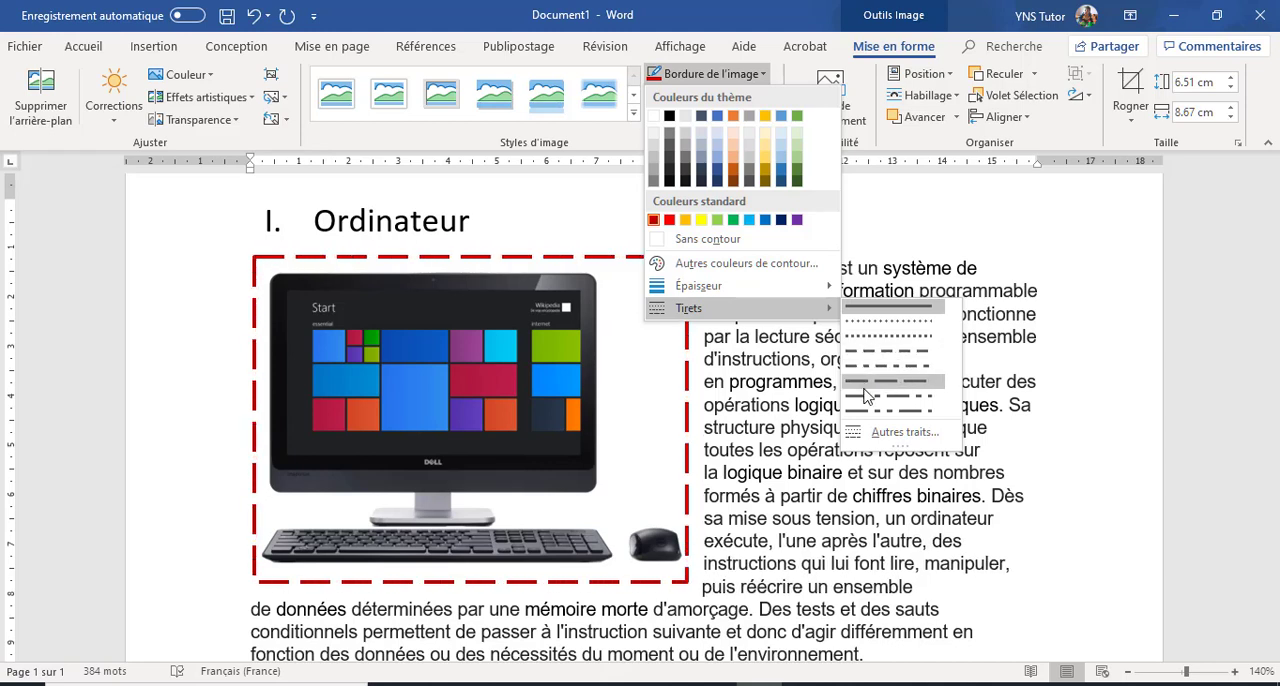
click(868, 400)
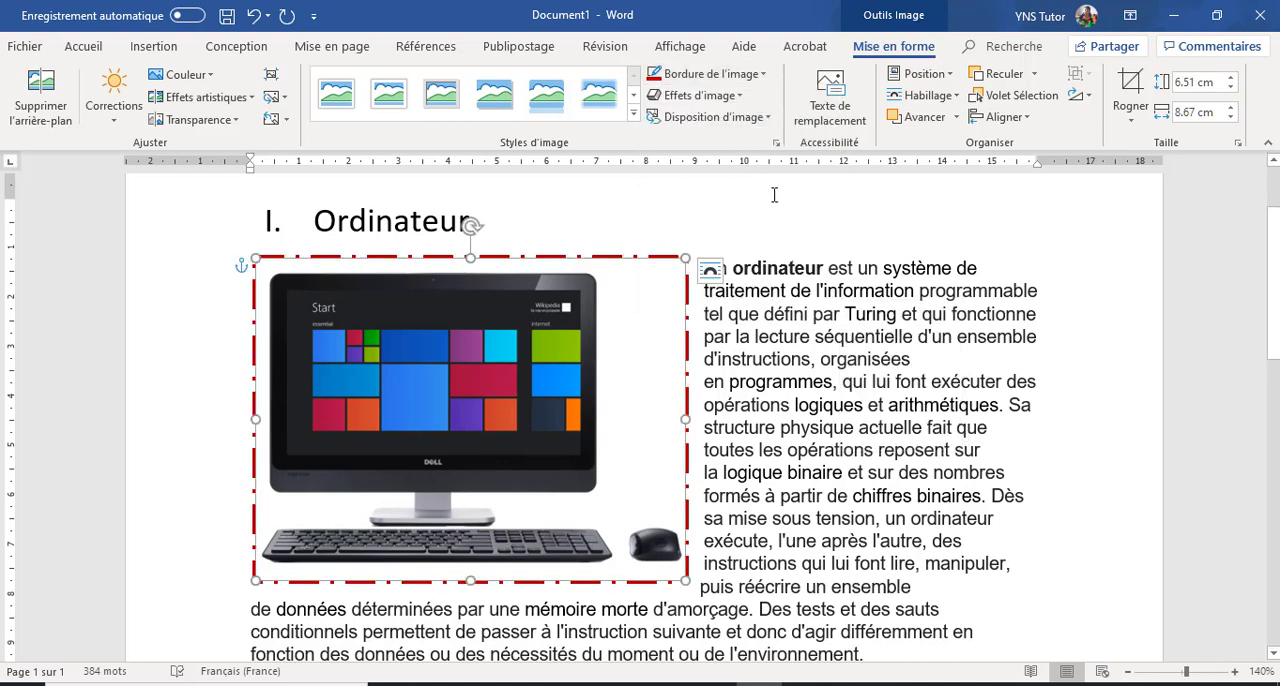